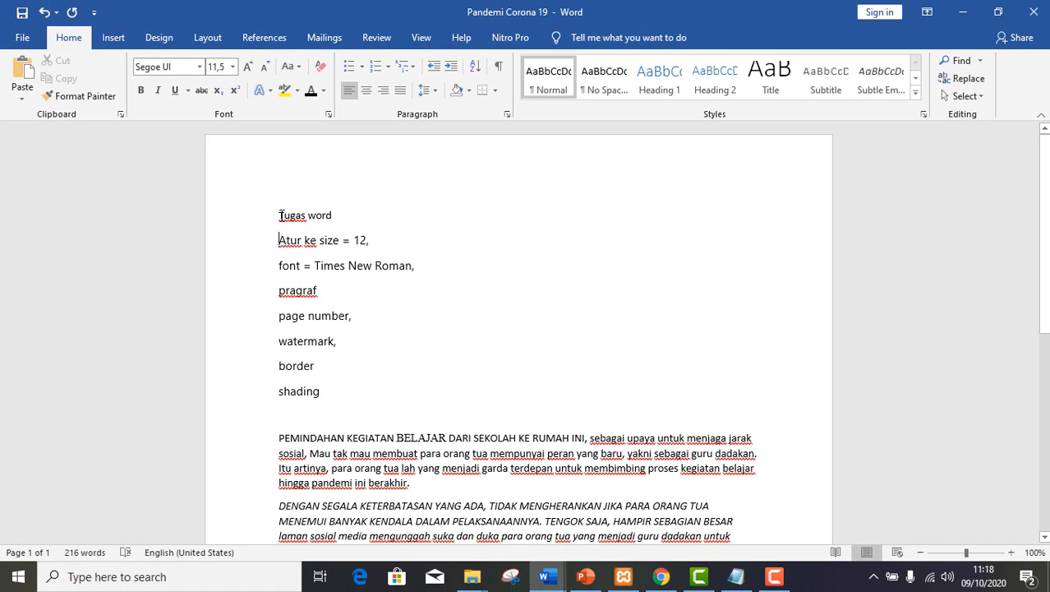
Set the entire document's text to Times New Roman at font size 12.
left_click(280, 215)
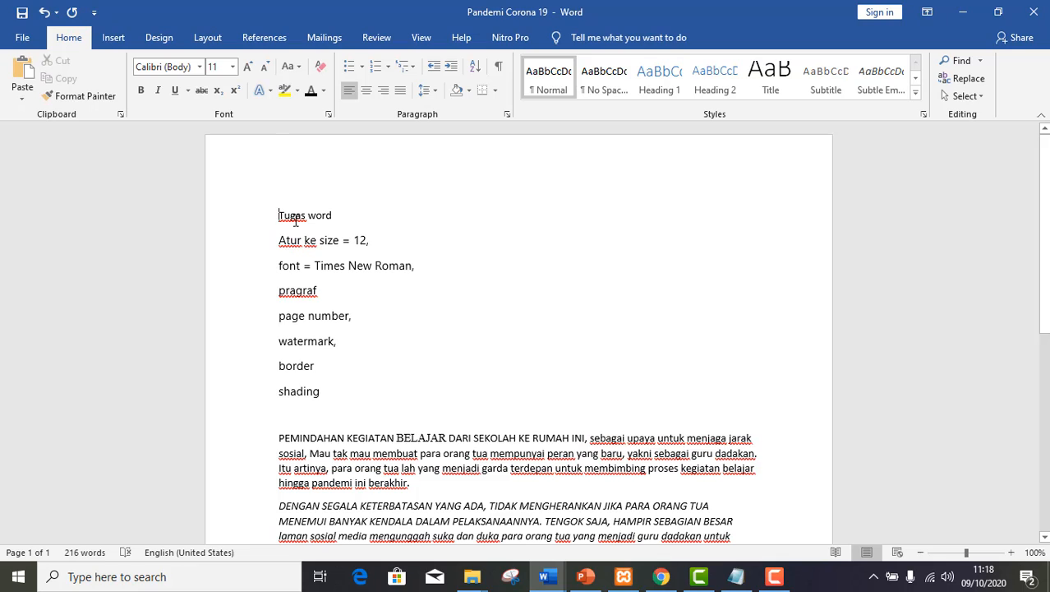
key("ctrl+a")
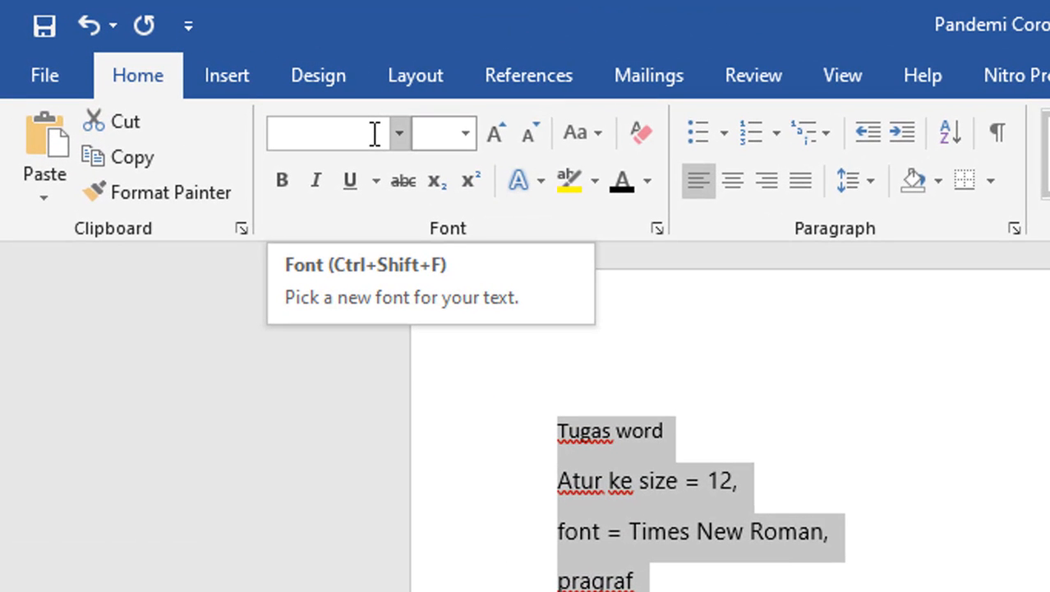
left_click(378, 135)
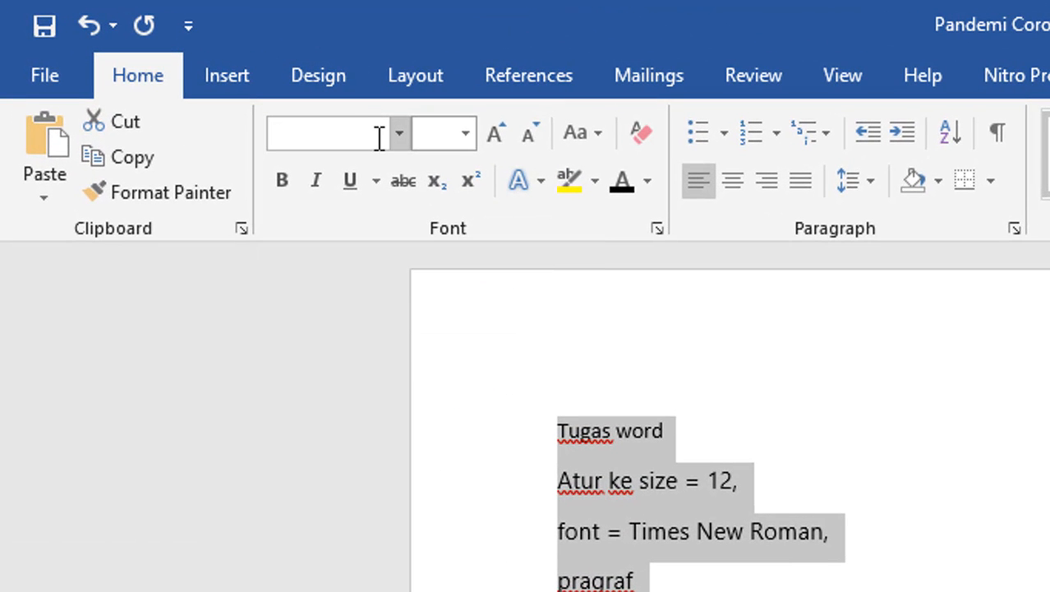
type("T")
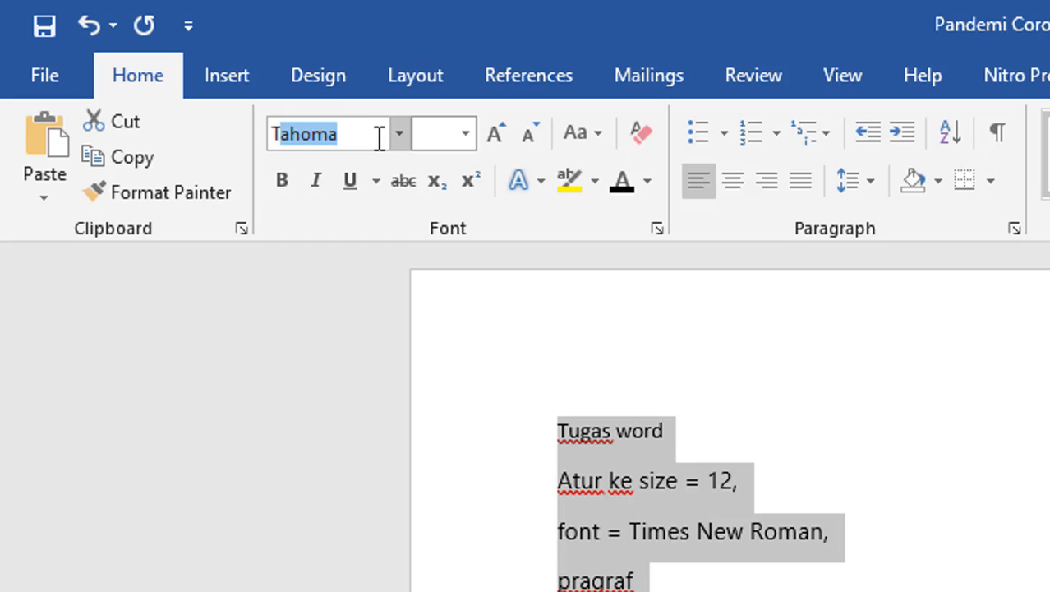
type("imes New Ro")
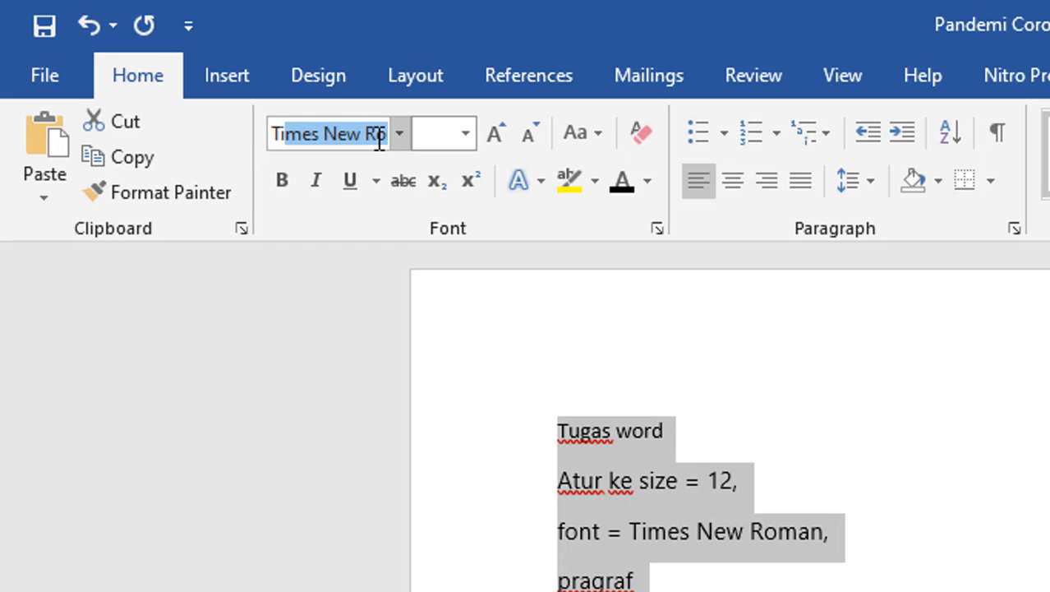
key("End")
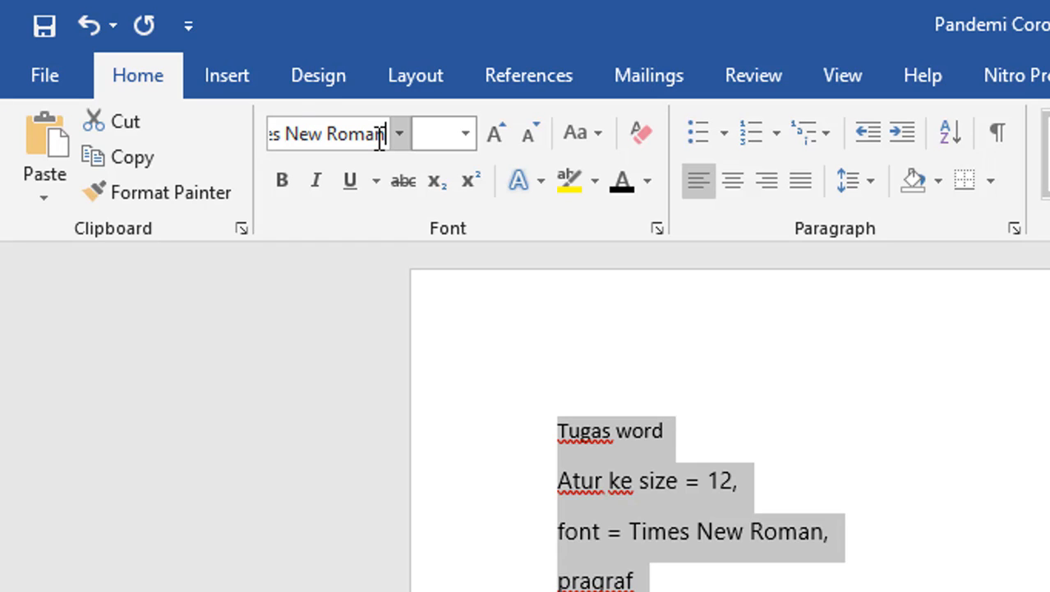
left_click(438, 132)
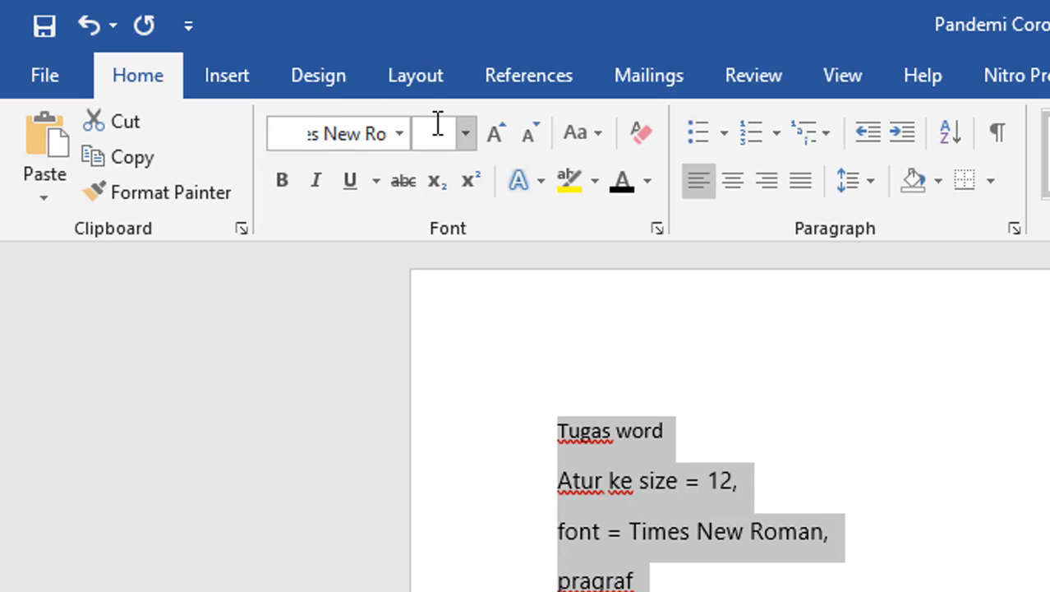
type("12")
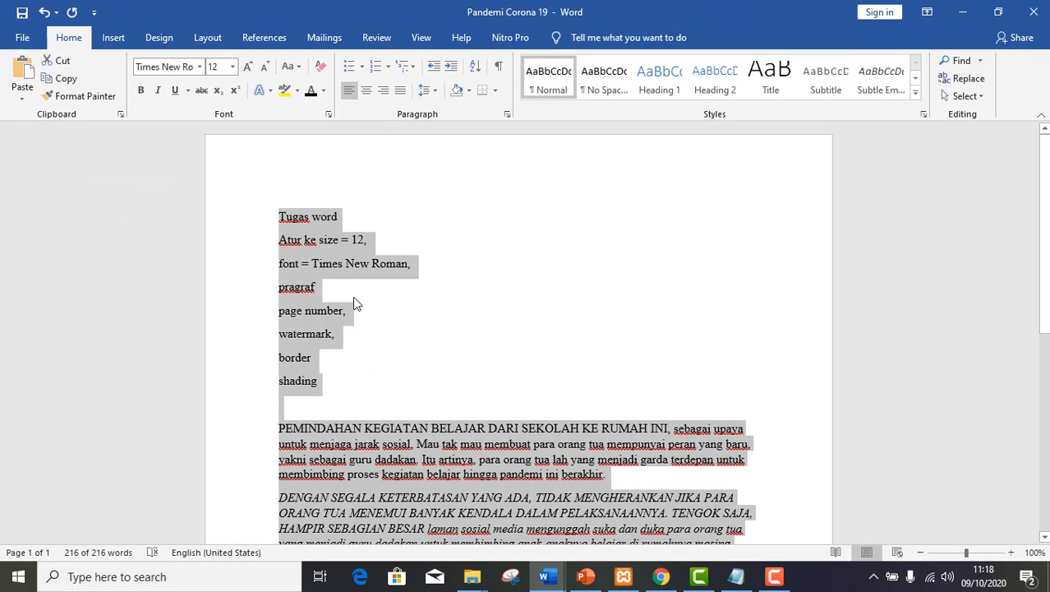
Add the value 1,5 after the word "pragraf" in the task list at the start of the document.
left_click(355, 302)
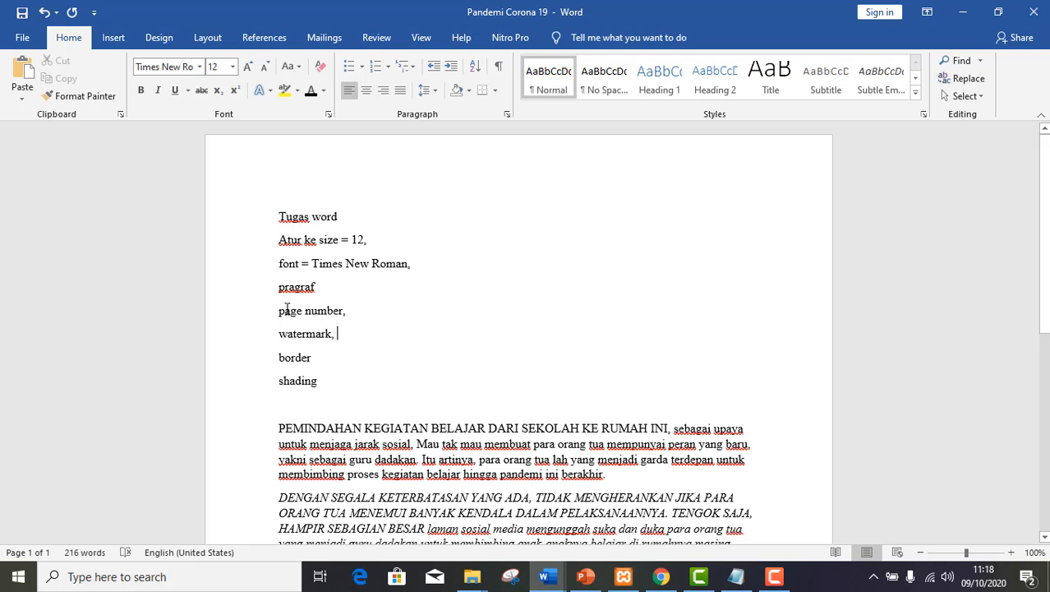
left_click_drag(280, 311, 344, 312)
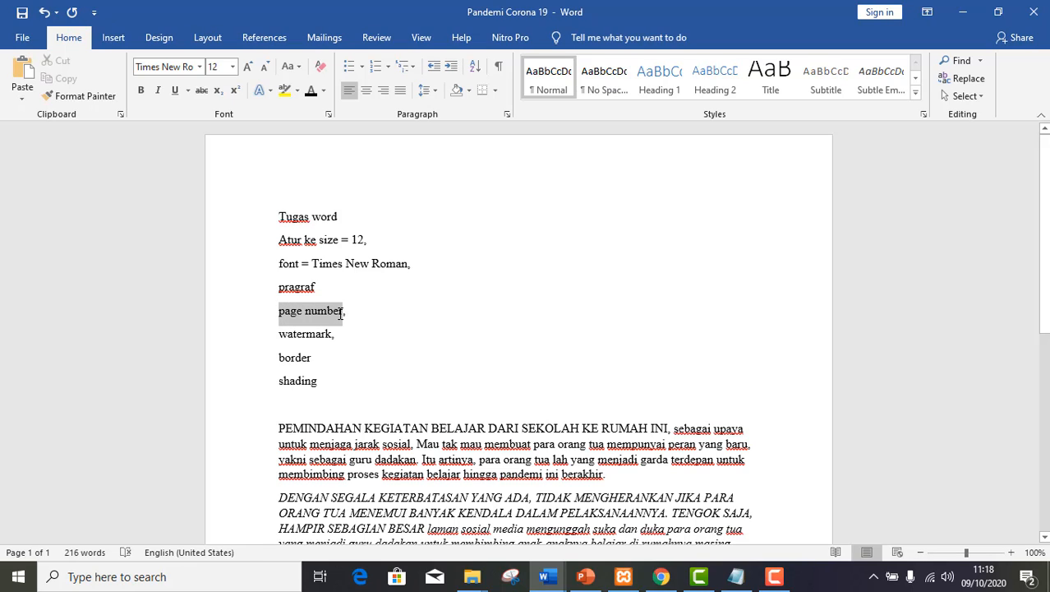
left_click(318, 290)
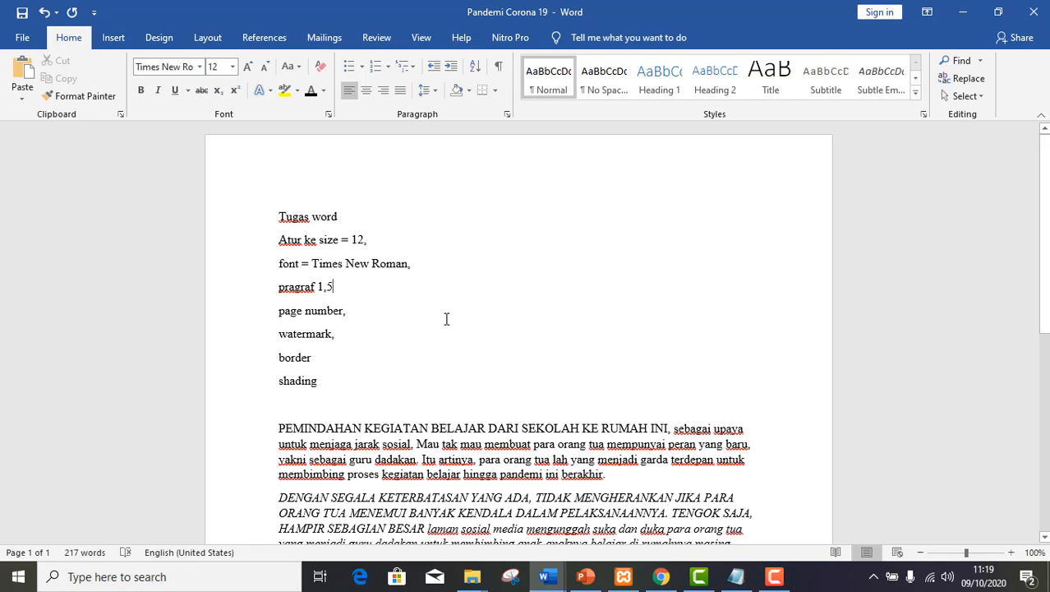
Set the line spacing of the whole document to 1,5.
key("ctrl+a")
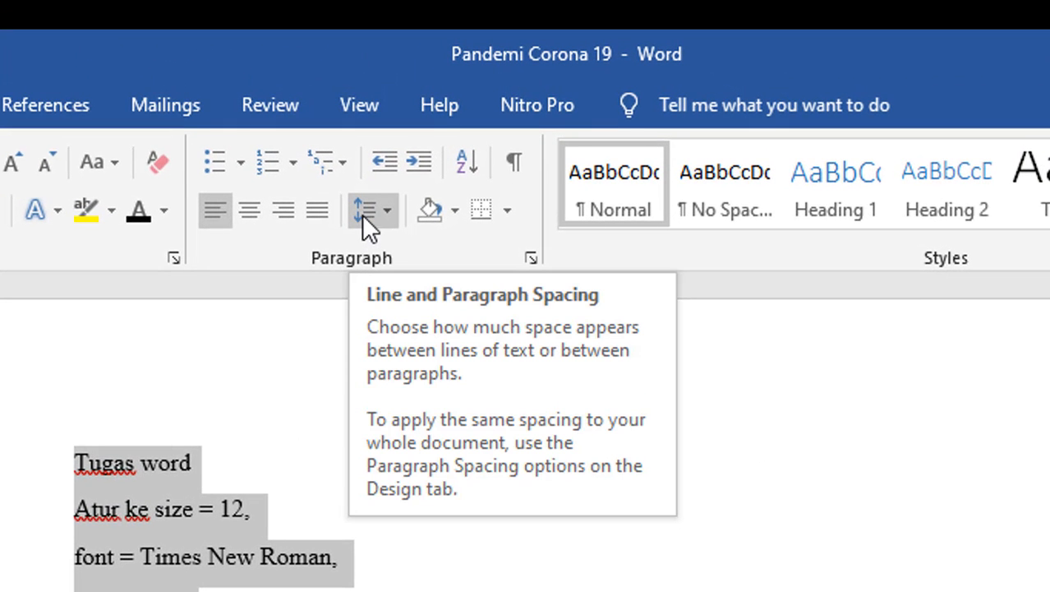
left_click(369, 214)
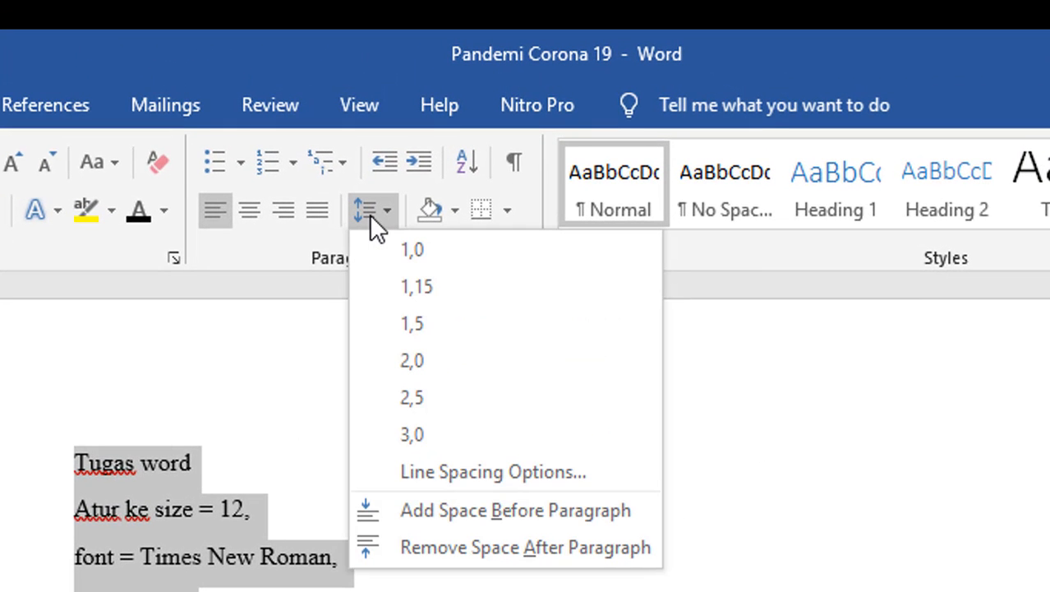
left_click(413, 326)
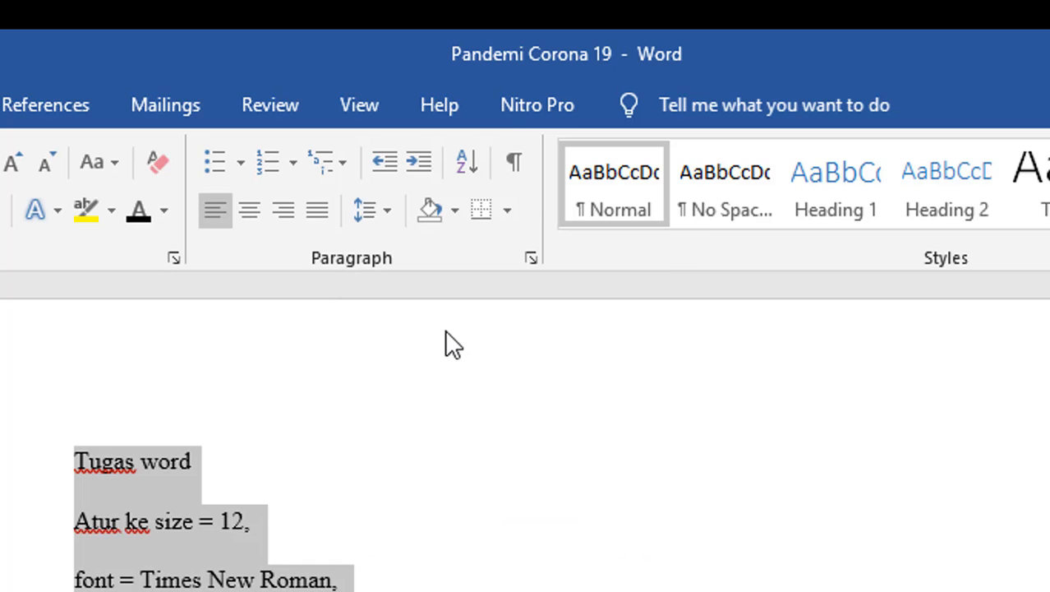
Set the spacing after paragraphs to 0 pt for the whole document in the line spacing options.
left_click(371, 216)
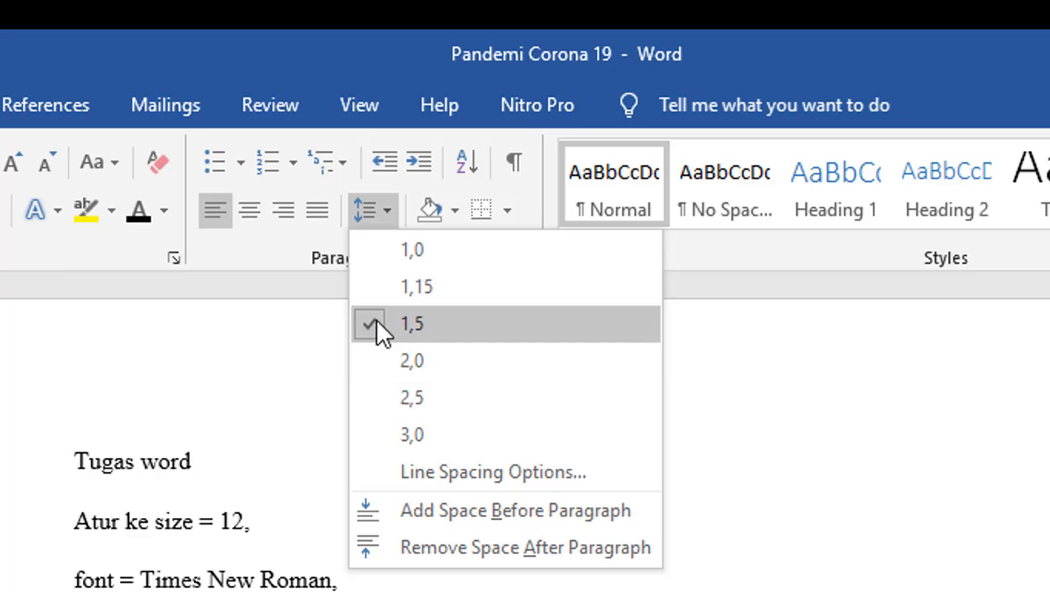
left_click(420, 473)
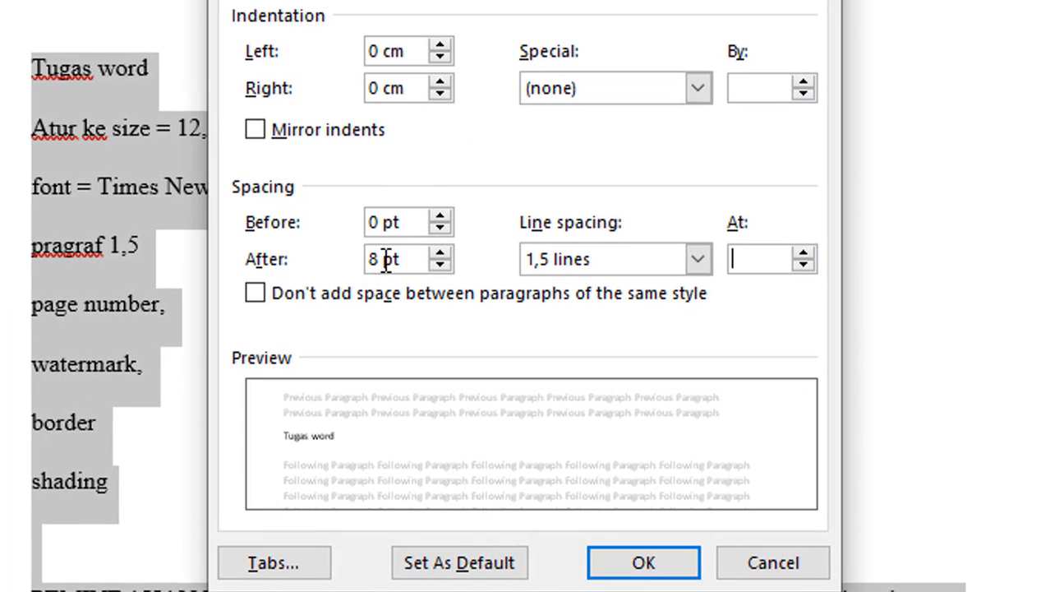
left_click_drag(379, 259, 355, 259)
type("0")
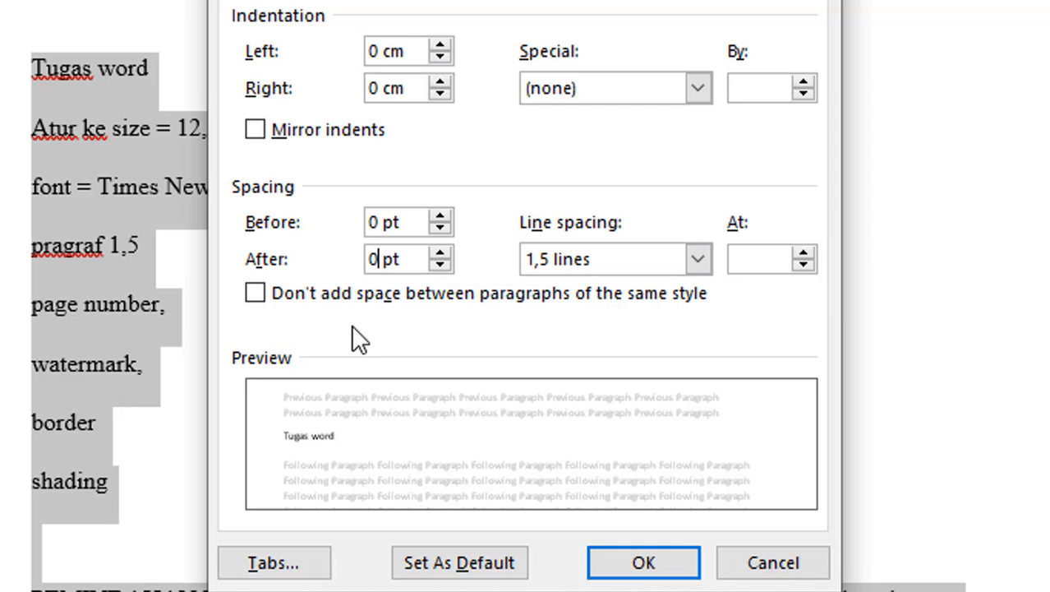
left_click(629, 567)
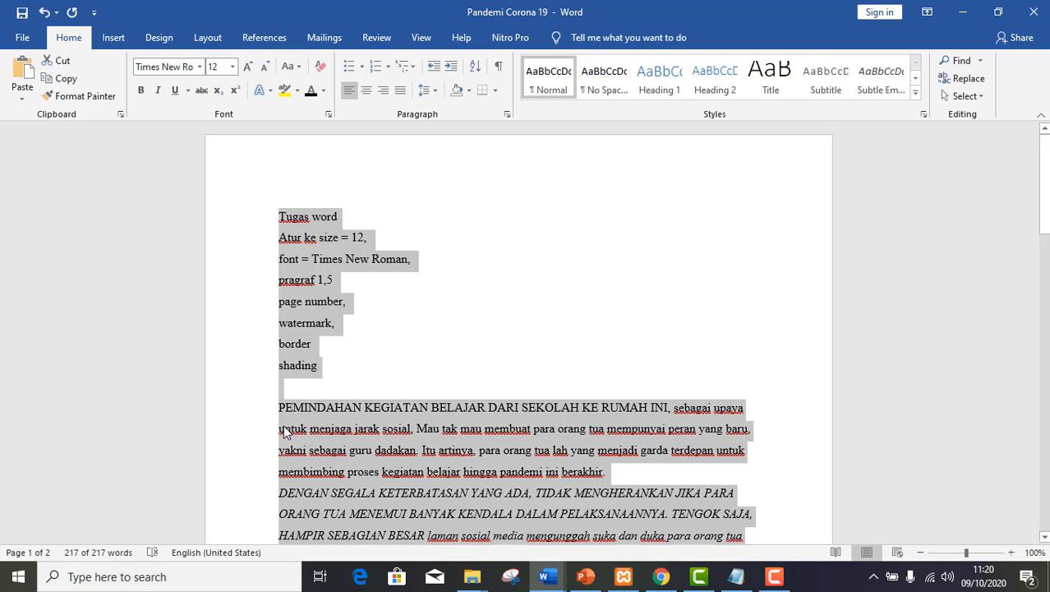
left_click(742, 407)
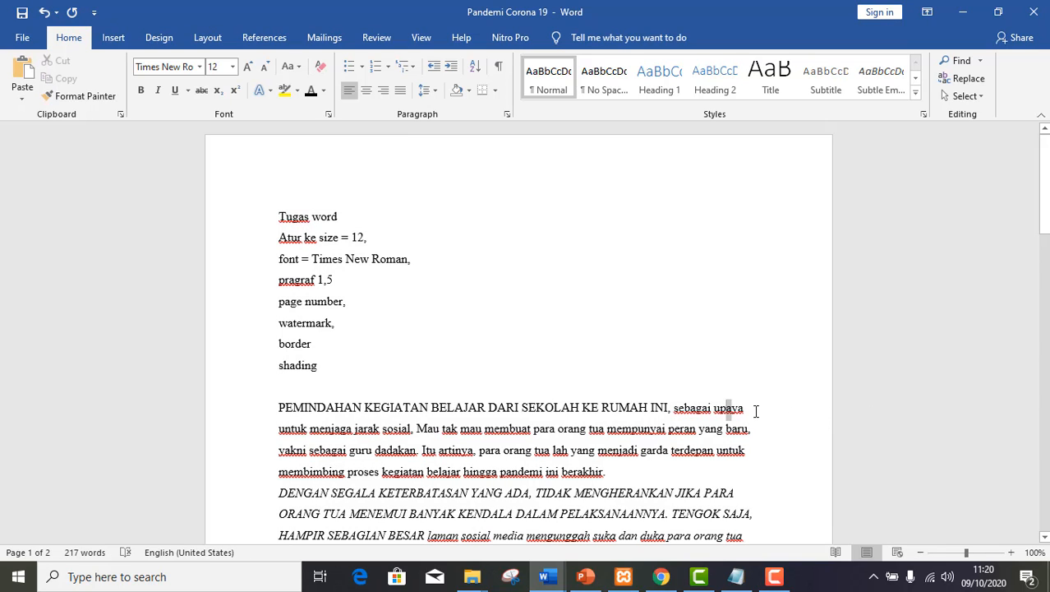
left_click_drag(756, 411, 532, 428)
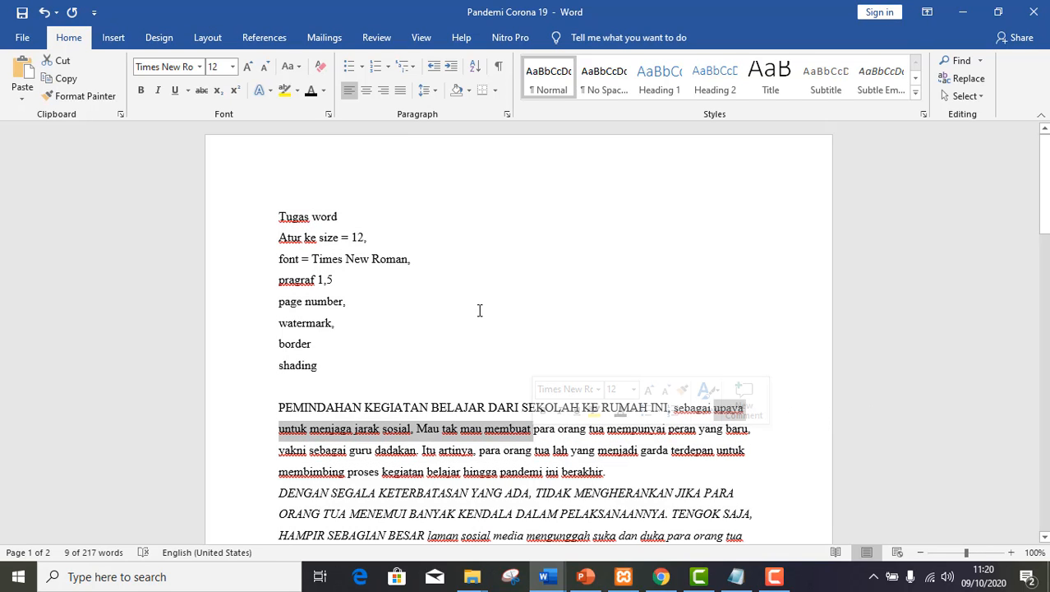
left_click(413, 301)
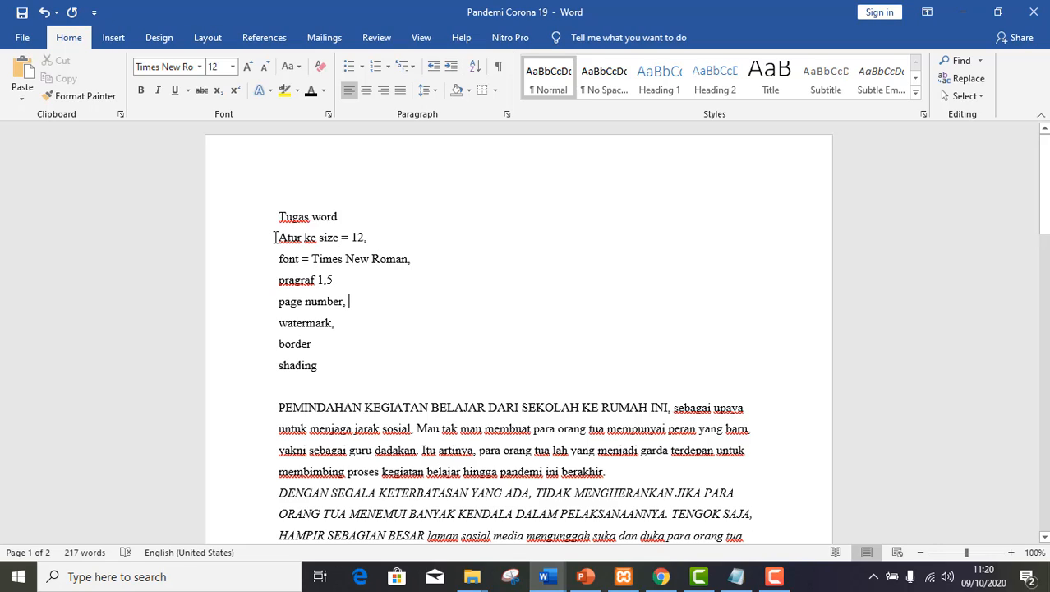
Make the three task lines from "Atur ke size = 12," to "pragraf 1,5" bold, without underlining.
left_click_drag(275, 237, 355, 281)
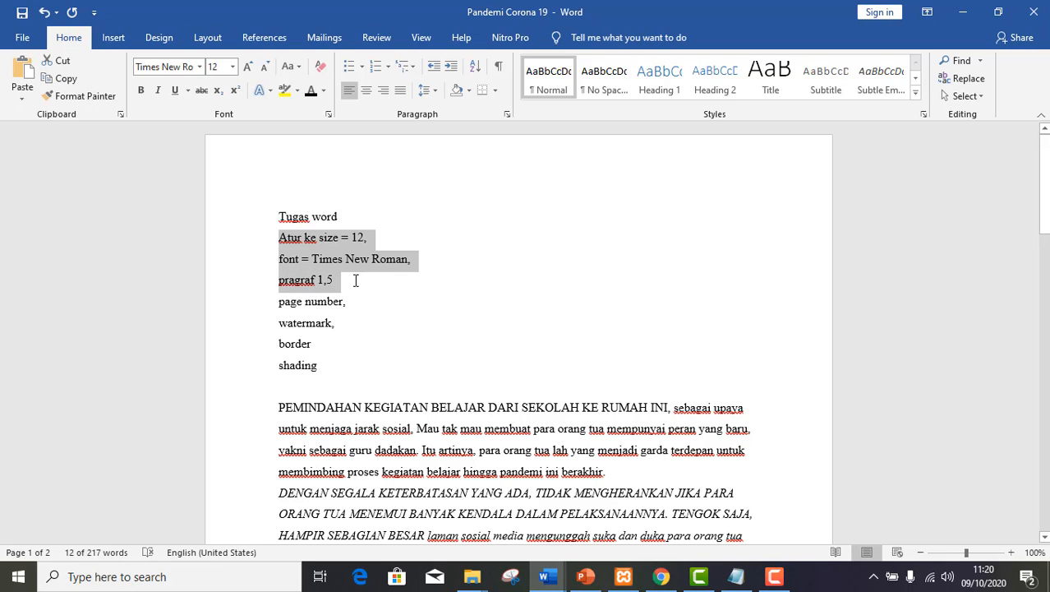
key("ctrl+b")
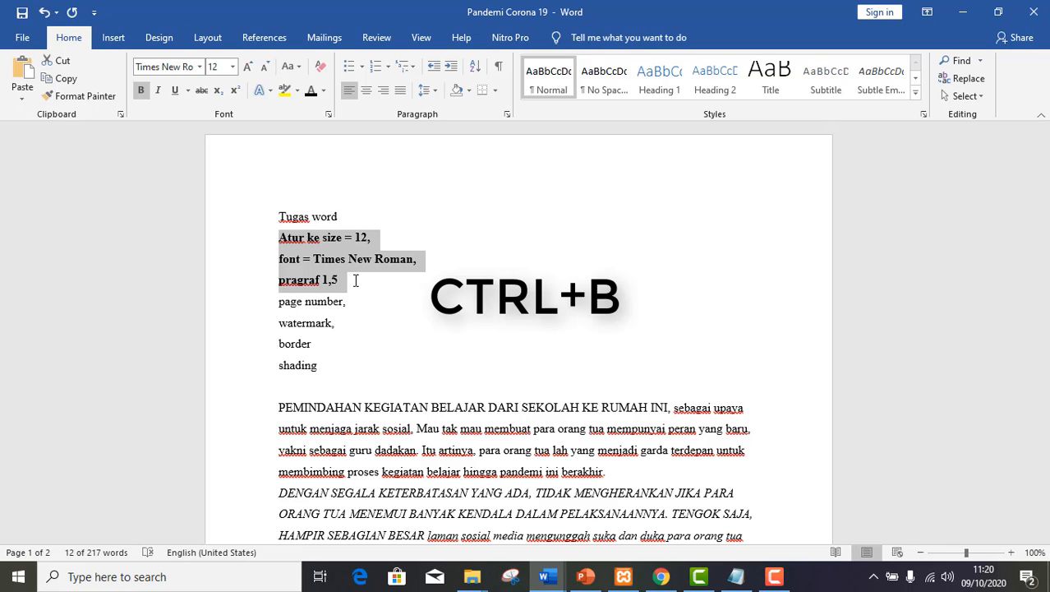
left_click(170, 95)
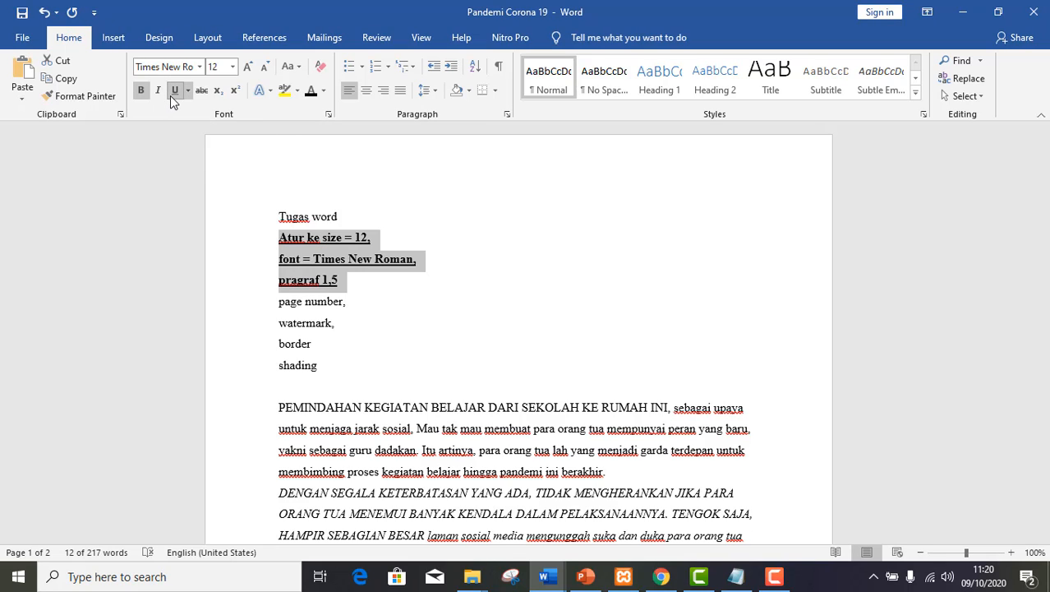
left_click(170, 95)
left_click(299, 216)
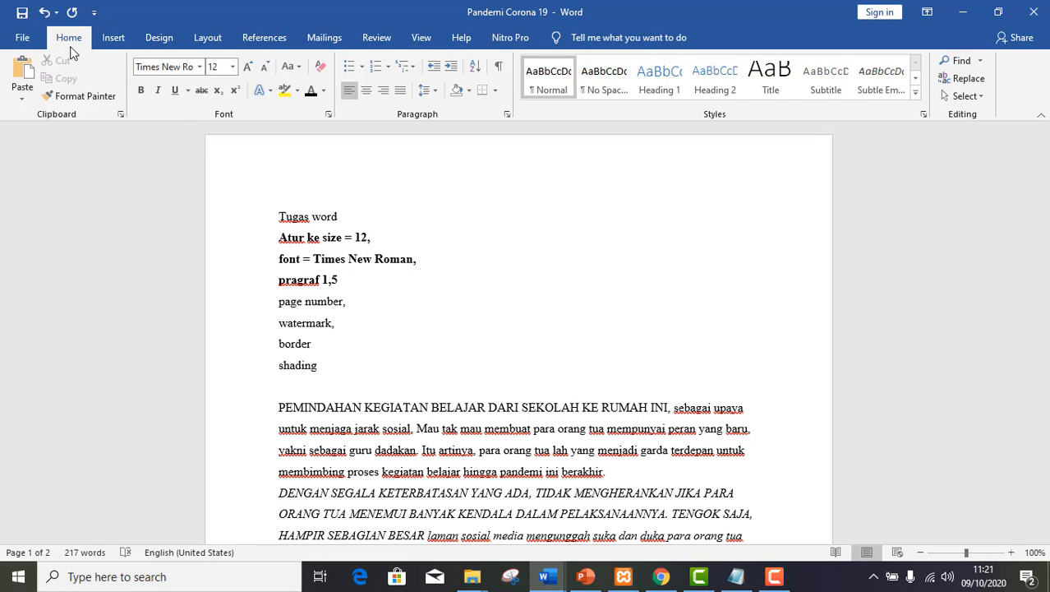
Insert page numbers at the bottom of the page in the Accent Bar 2 style.
left_click(249, 304)
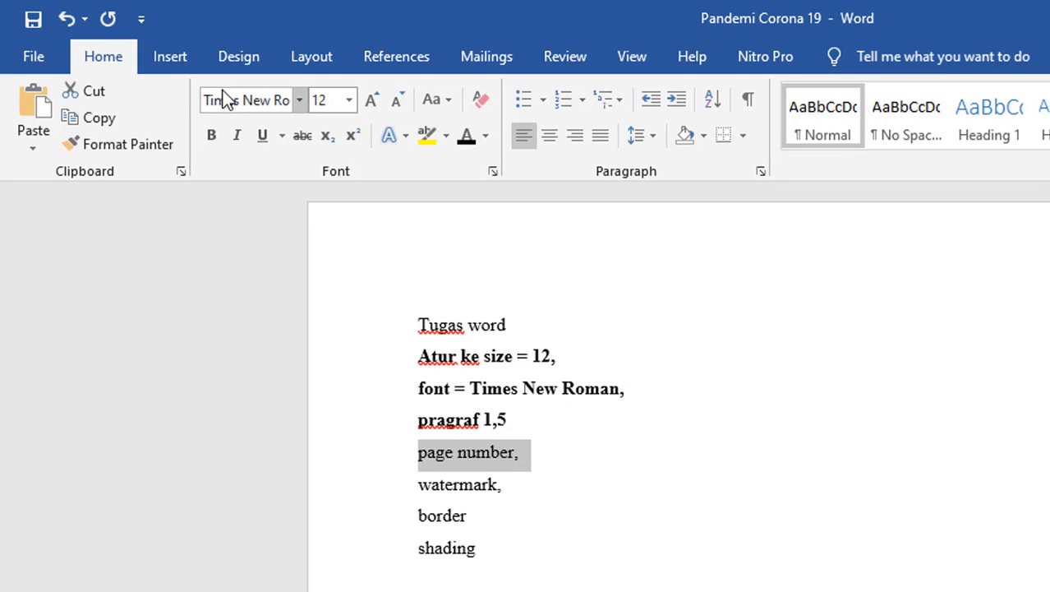
left_click(166, 59)
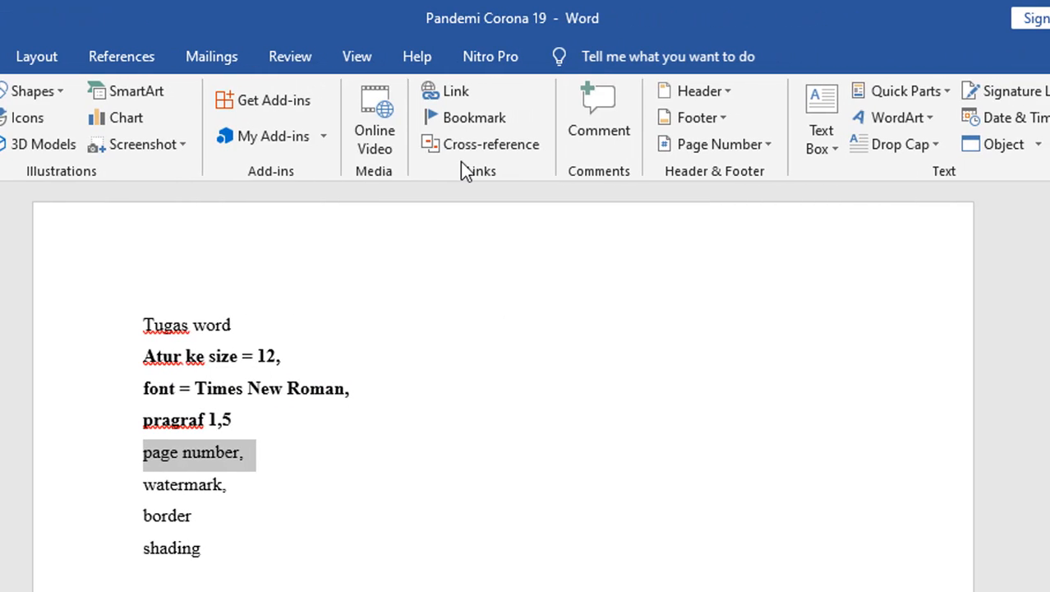
left_click(715, 144)
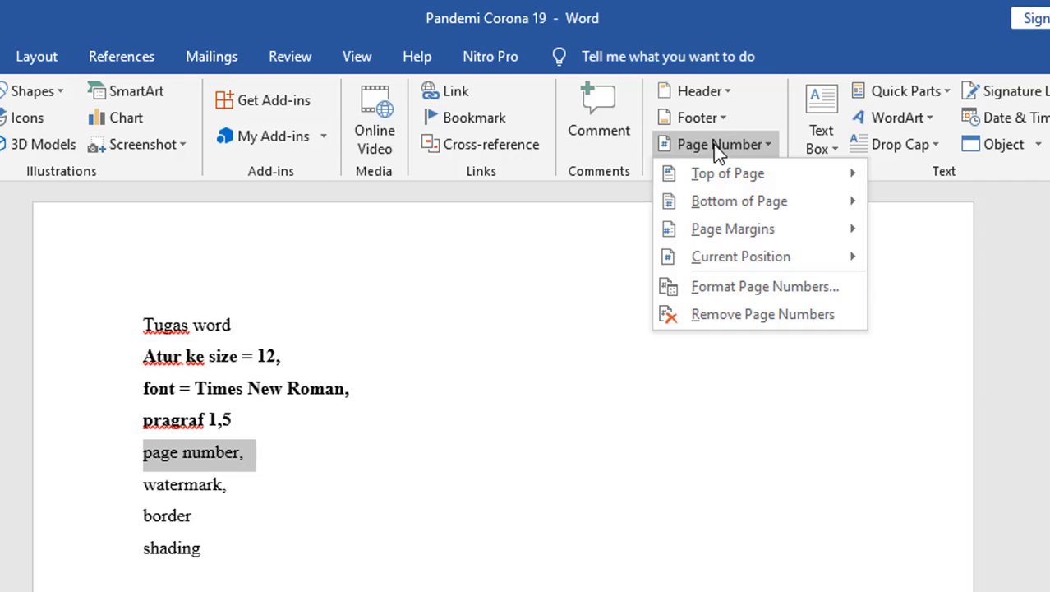
mouse_move(728, 182)
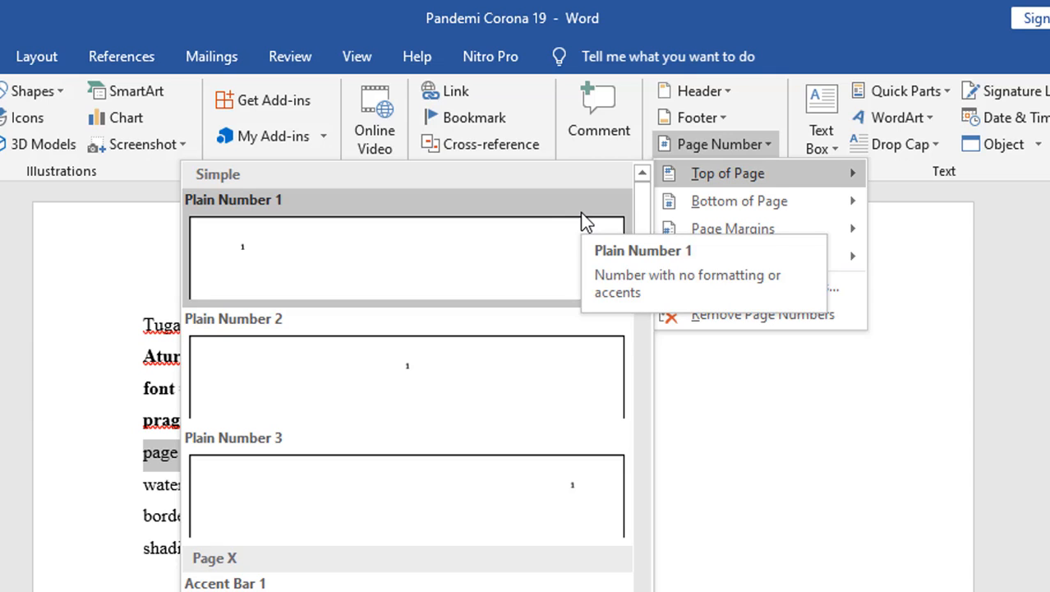
left_click_drag(642, 220, 607, 188)
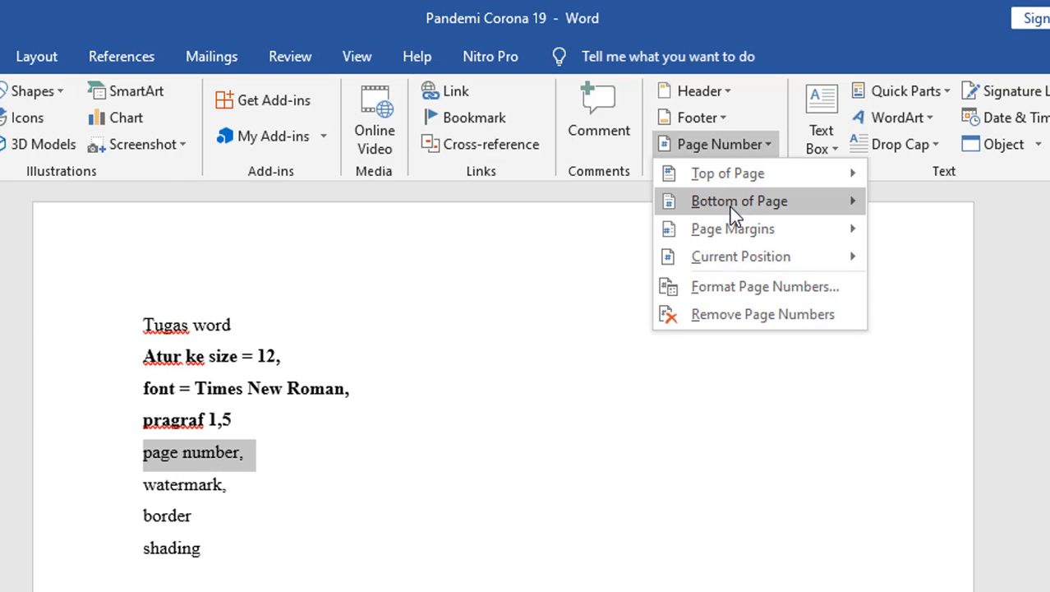
mouse_move(732, 206)
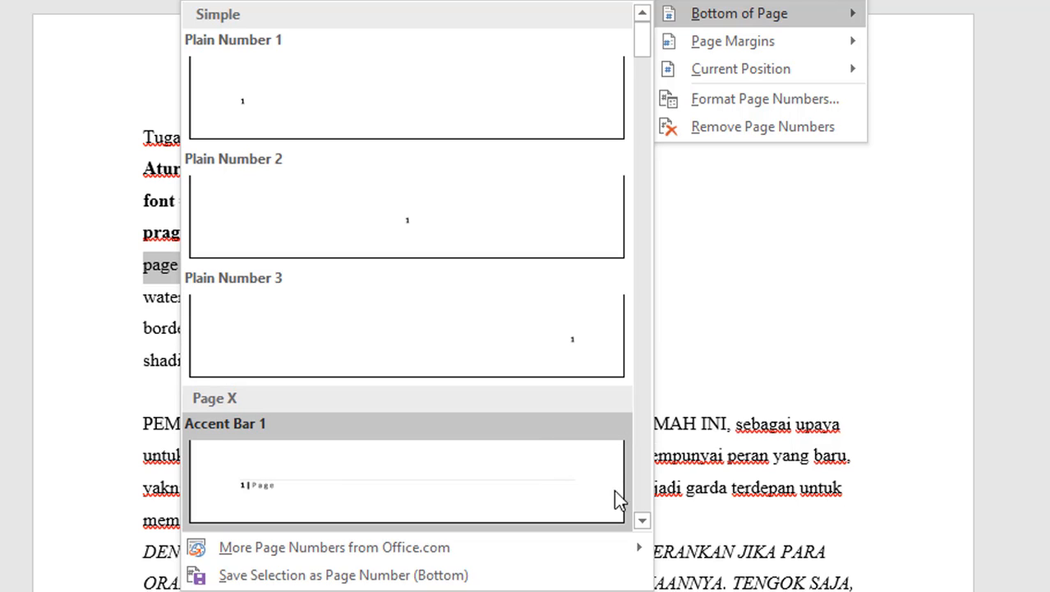
left_click(642, 521)
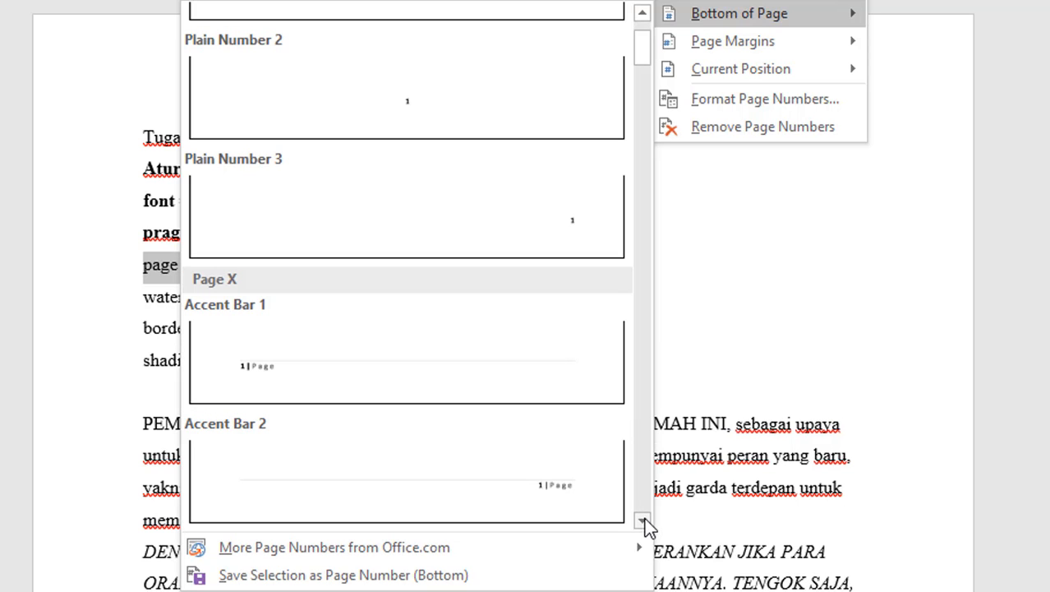
left_click(530, 502)
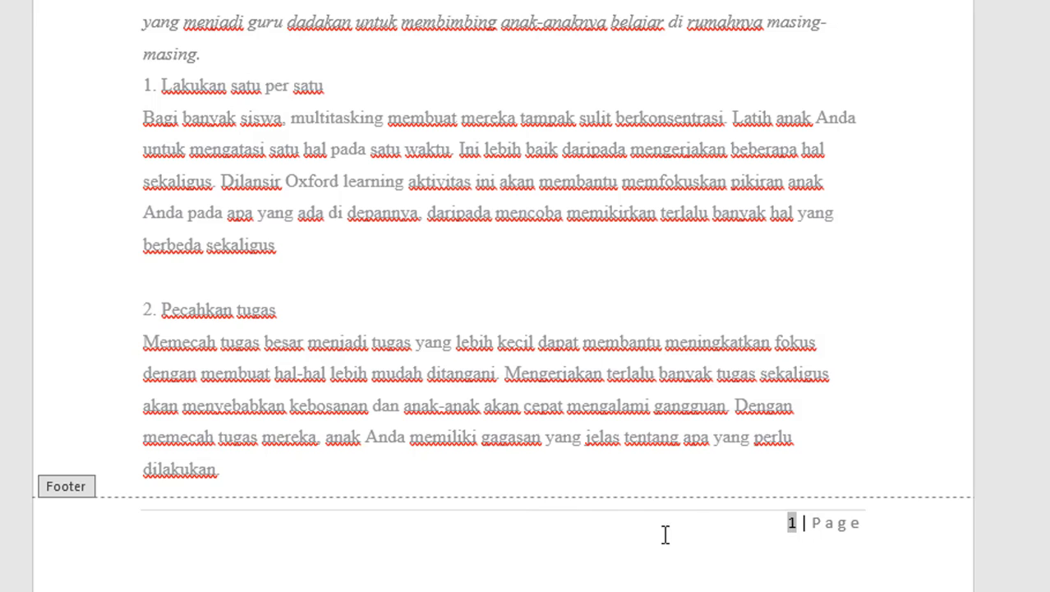
Replace the word "Page" beside the footer's page number with "Data diri".
left_click(812, 523)
key("shift+Right")
key("shift+Right")
key("shift+Right")
key("shift+Right")
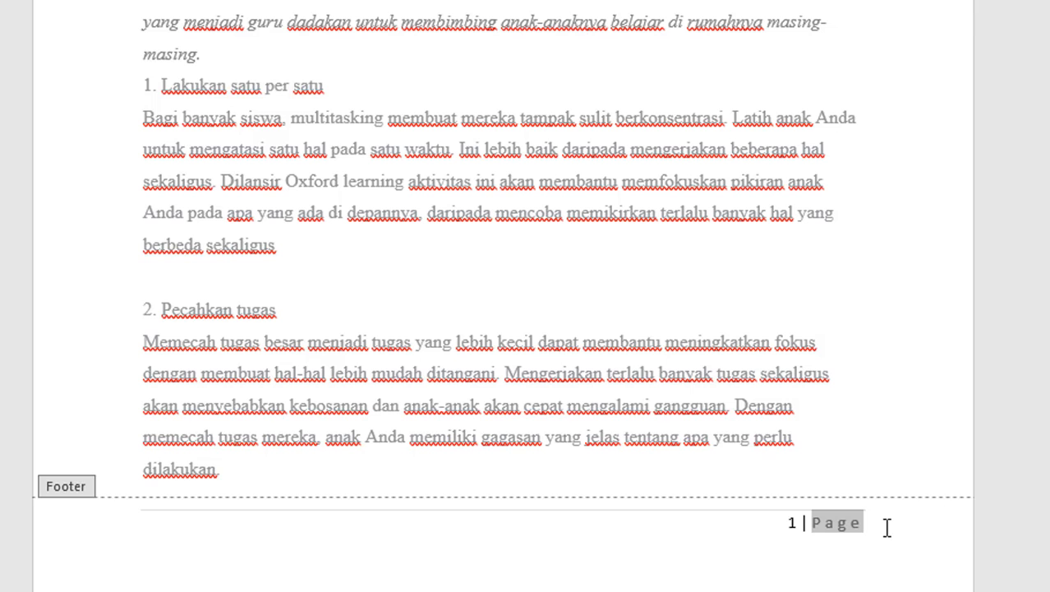
type("Data diri")
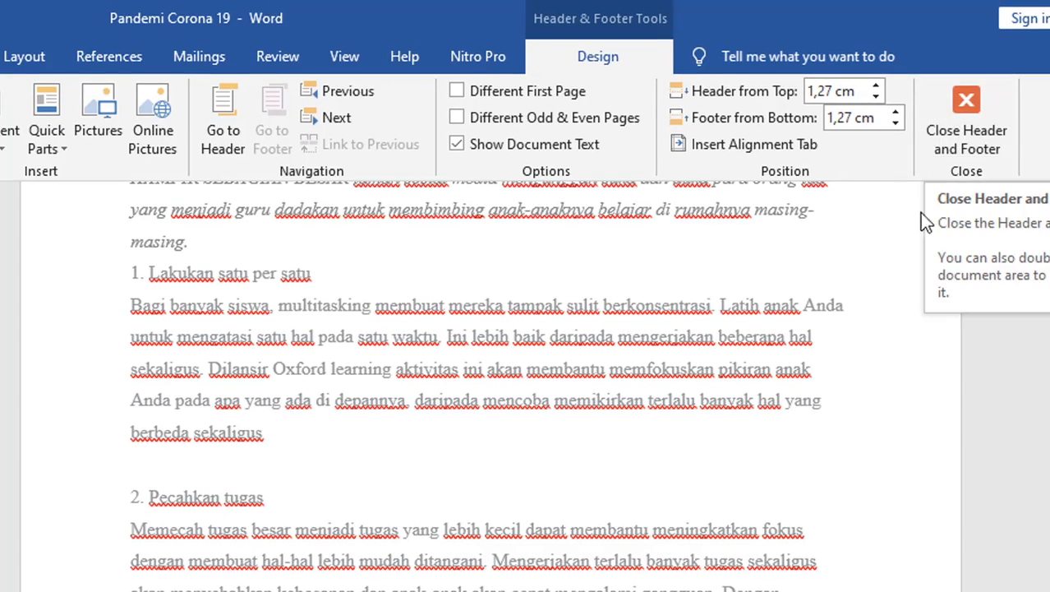
Leave footer editing and make the "page number," task line bold.
left_click(969, 130)
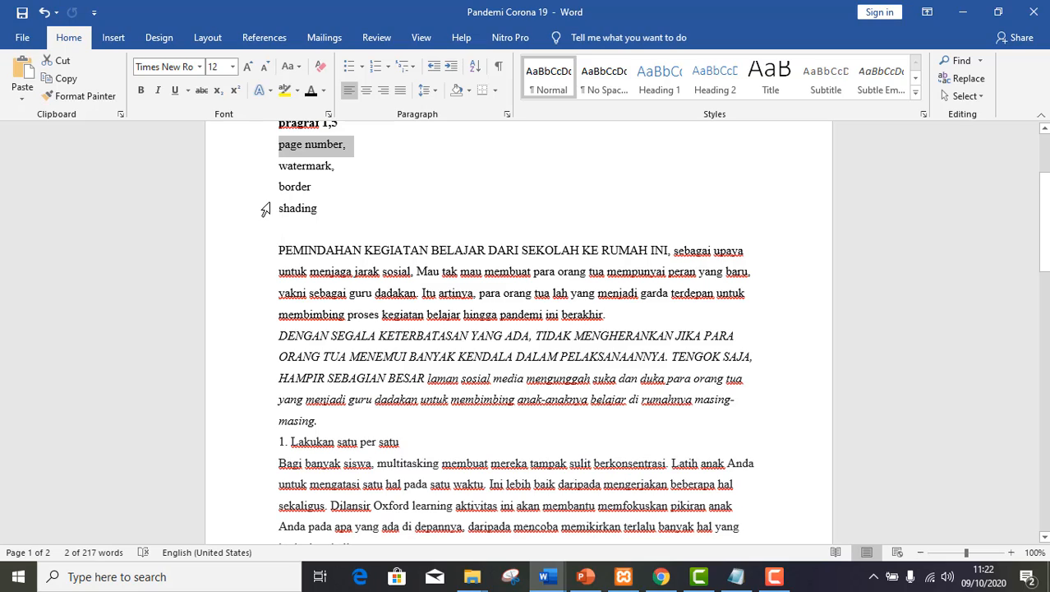
key("ctrl+b")
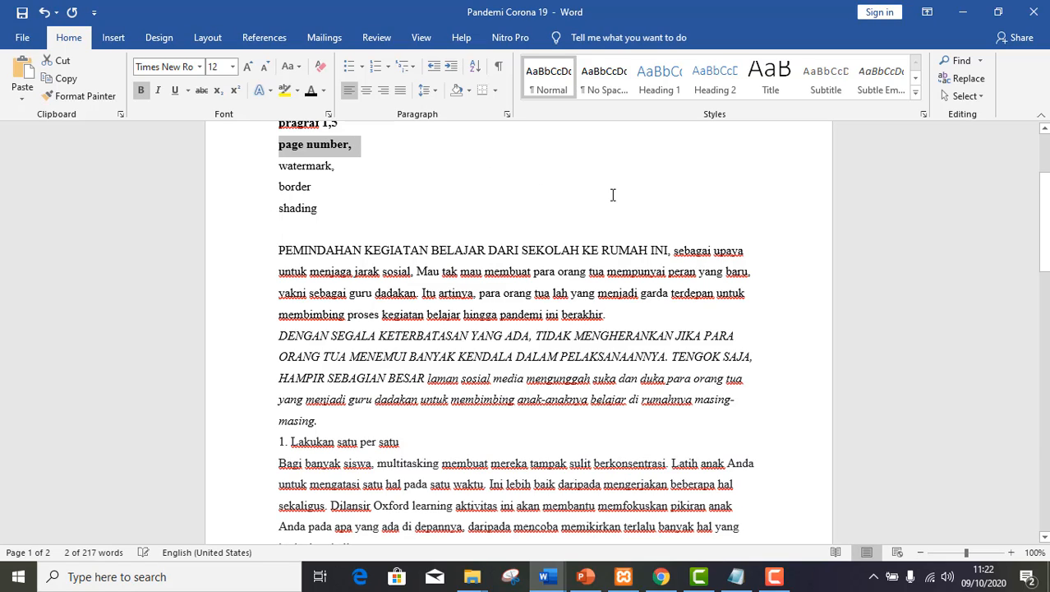
left_click(580, 195)
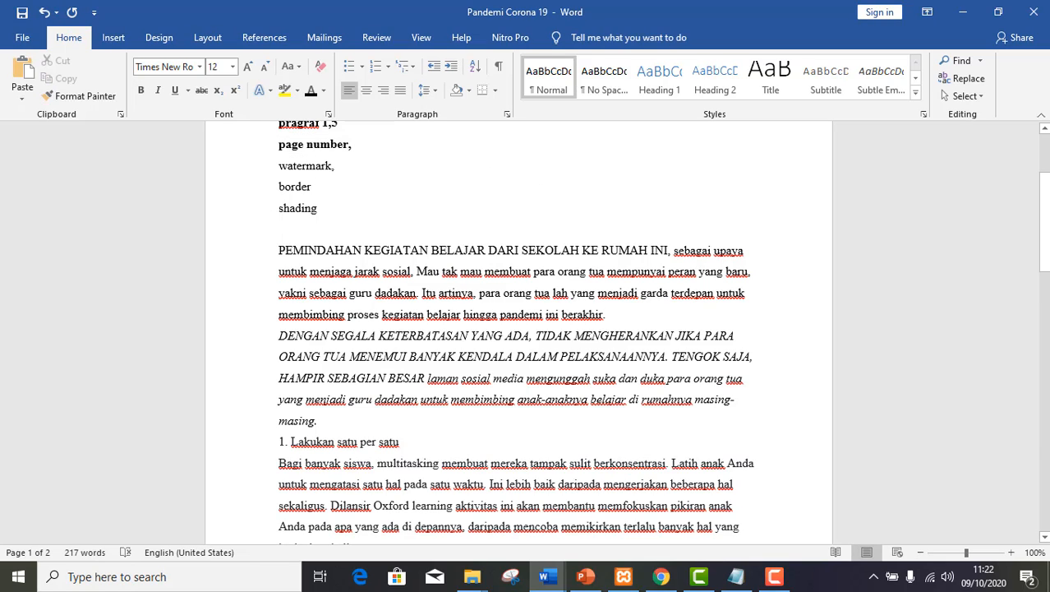
Set the page numbering to start at 5, keeping the 1, 2, 3, ... number format.
left_click_drag(1044, 220, 1045, 481)
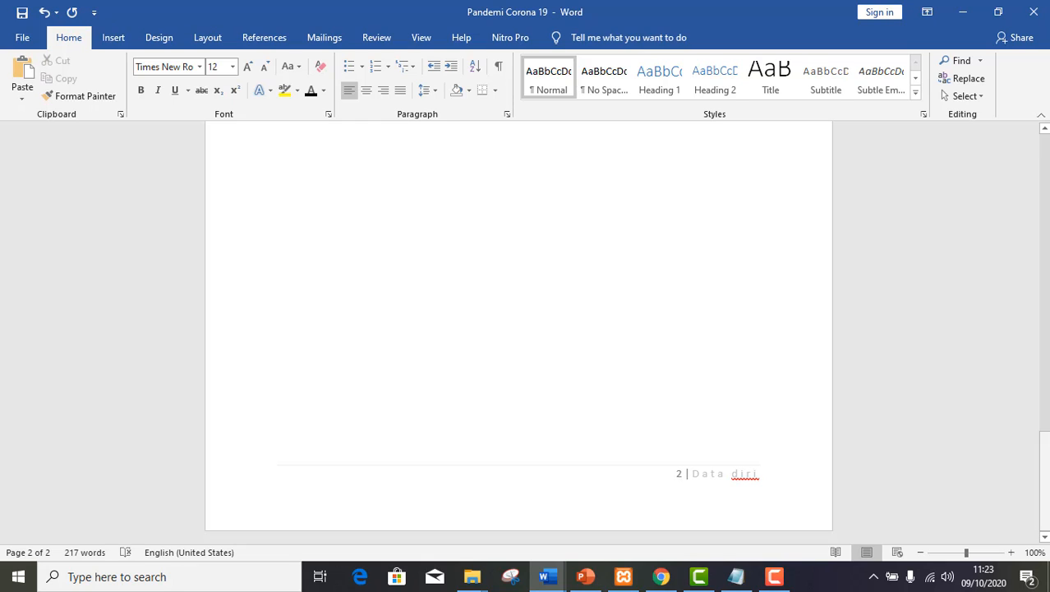
left_click_drag(1045, 485, 1044, 188)
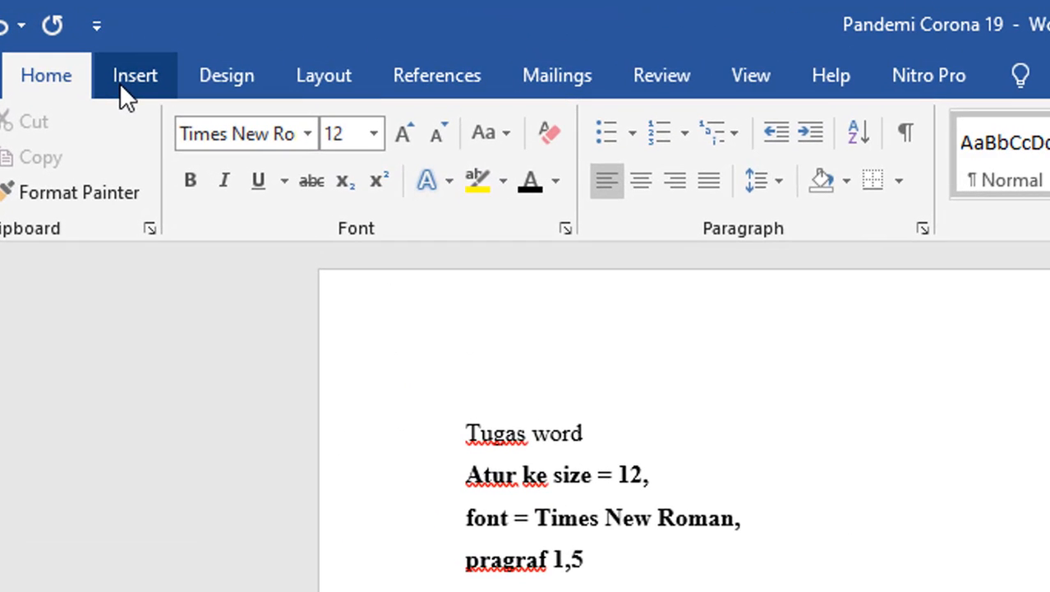
left_click(117, 83)
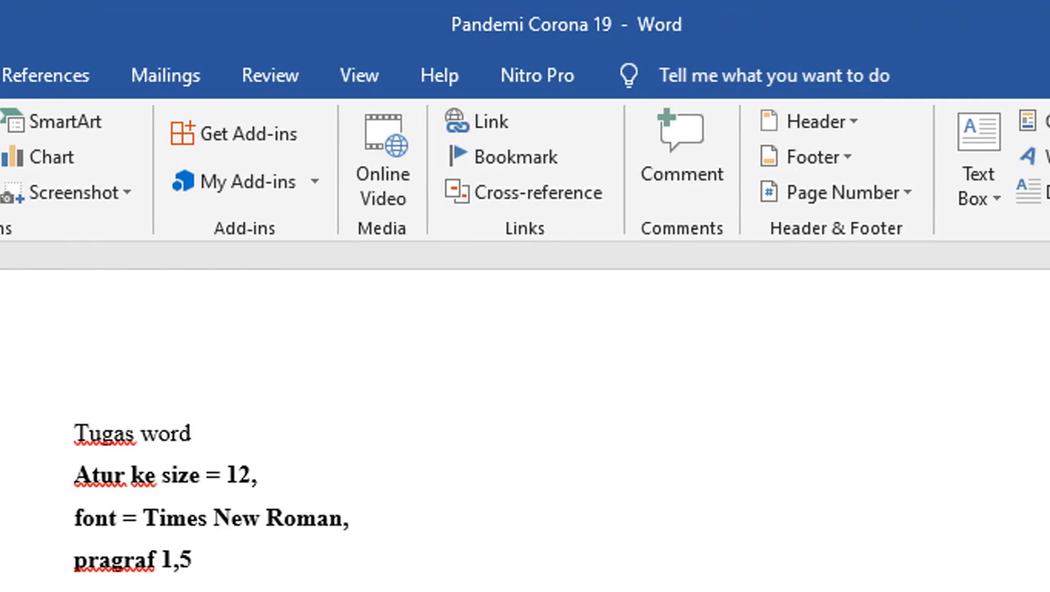
left_click(854, 189)
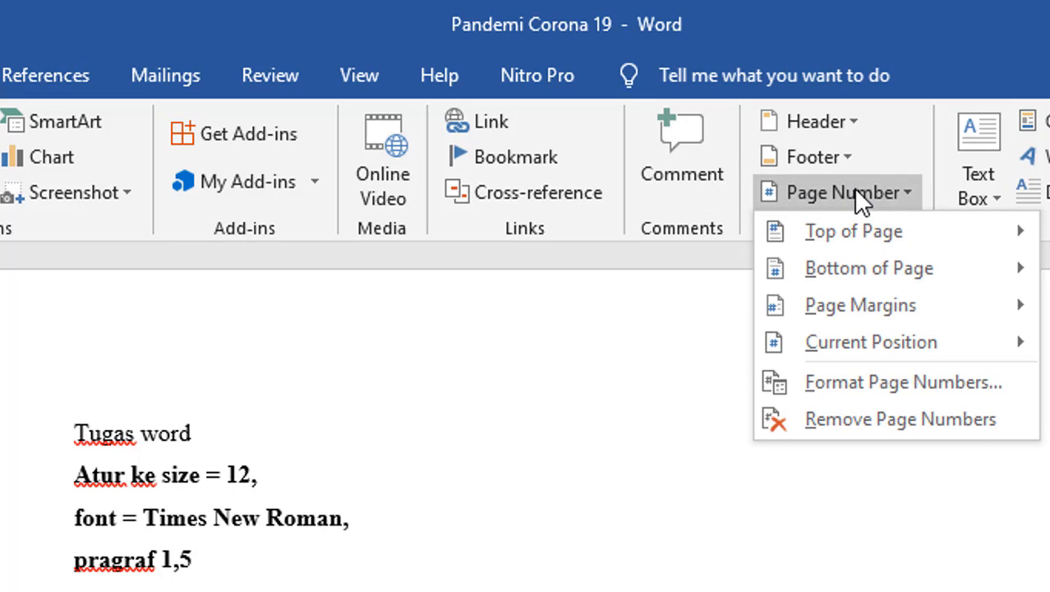
left_click(840, 383)
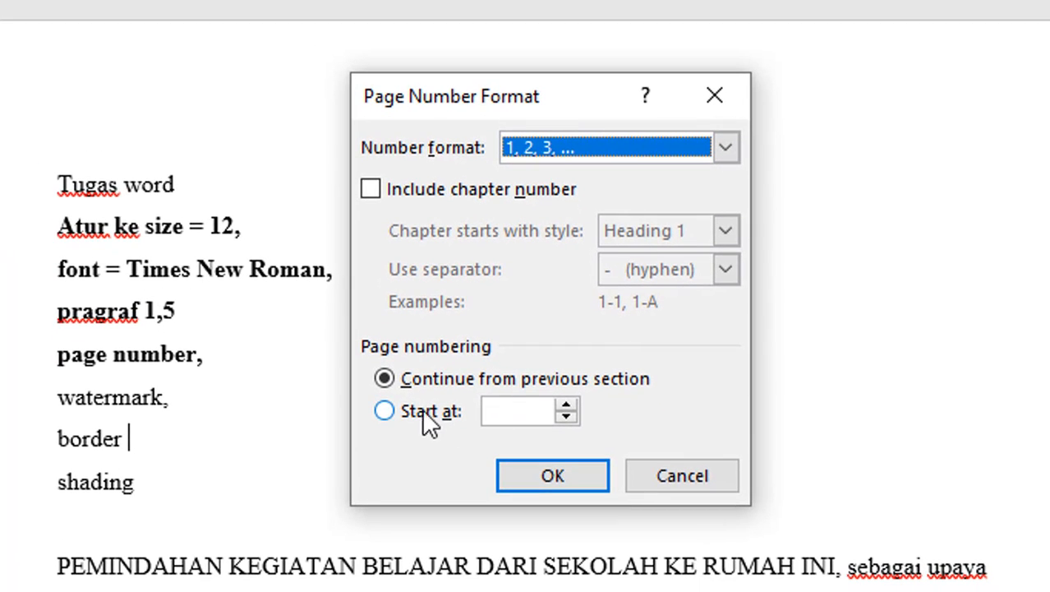
left_click(422, 411)
double_click(489, 411)
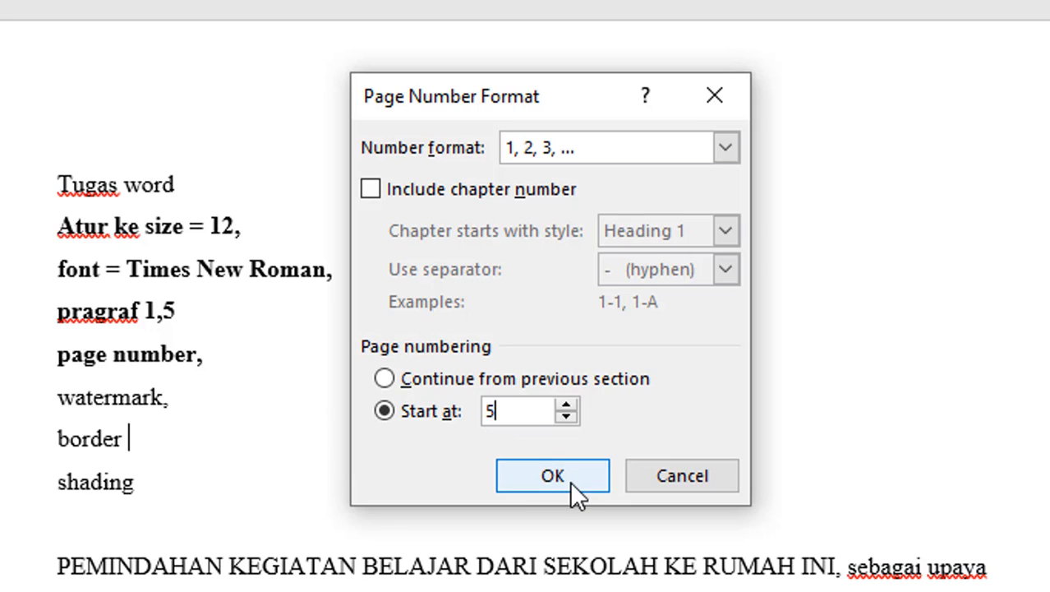
left_click(573, 152)
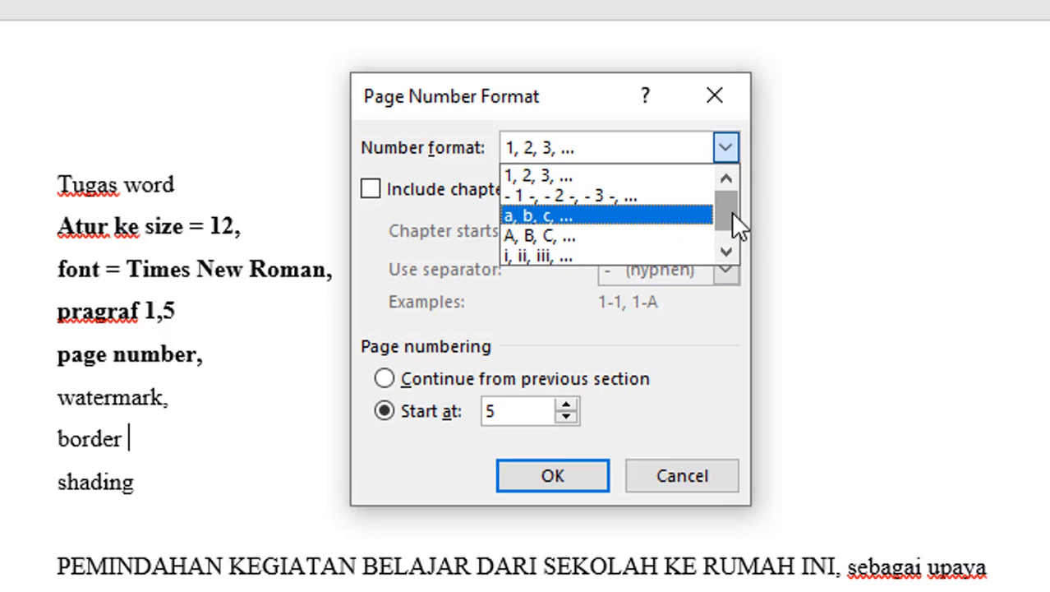
mouse_move(731, 212)
left_mouse_down()
mouse_move(732, 237)
mouse_move(730, 214)
left_mouse_up()
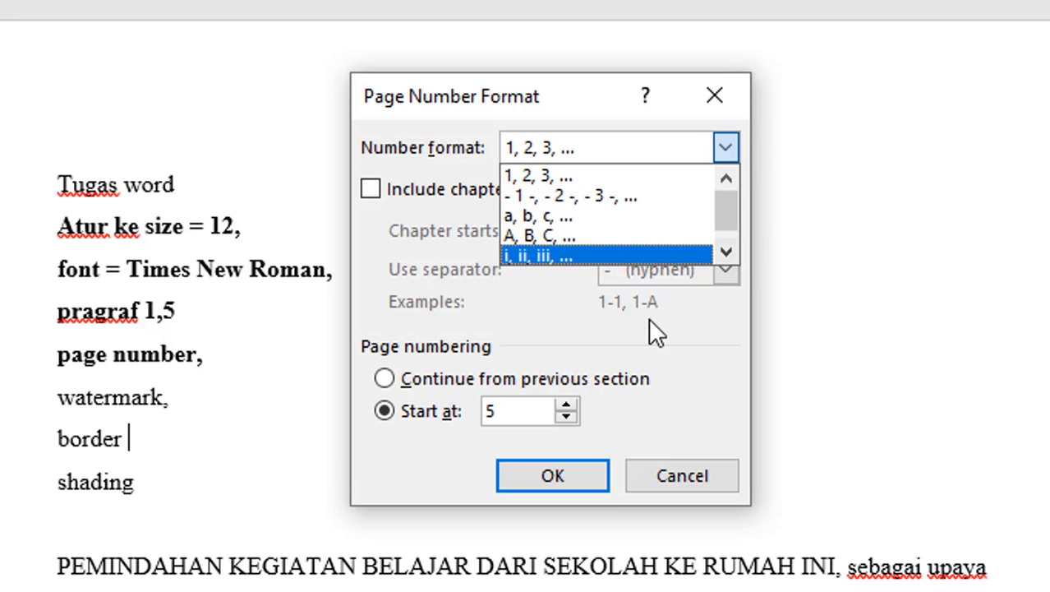
left_click(649, 340)
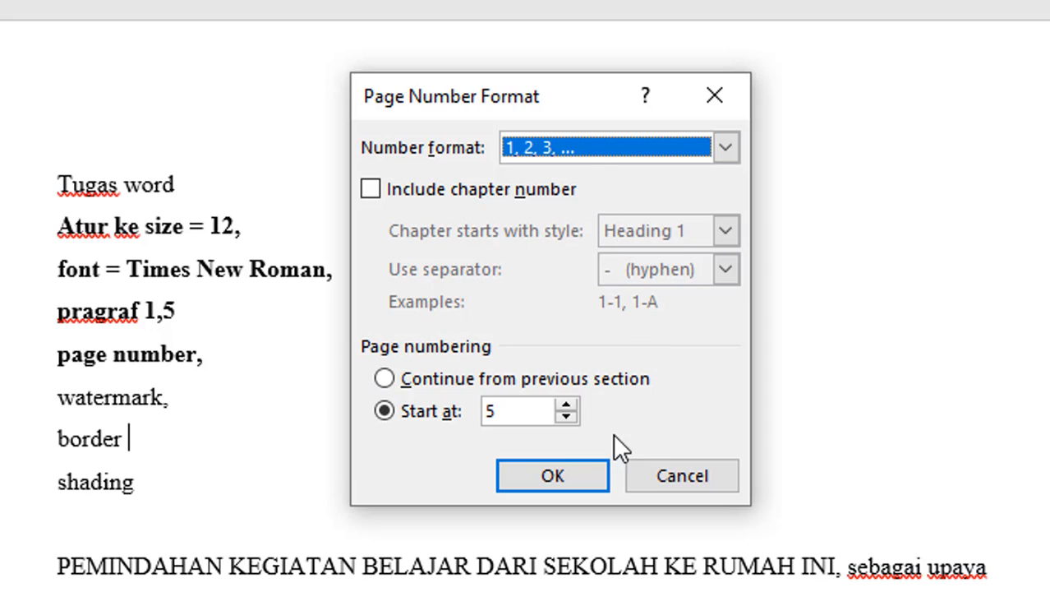
left_click(574, 458)
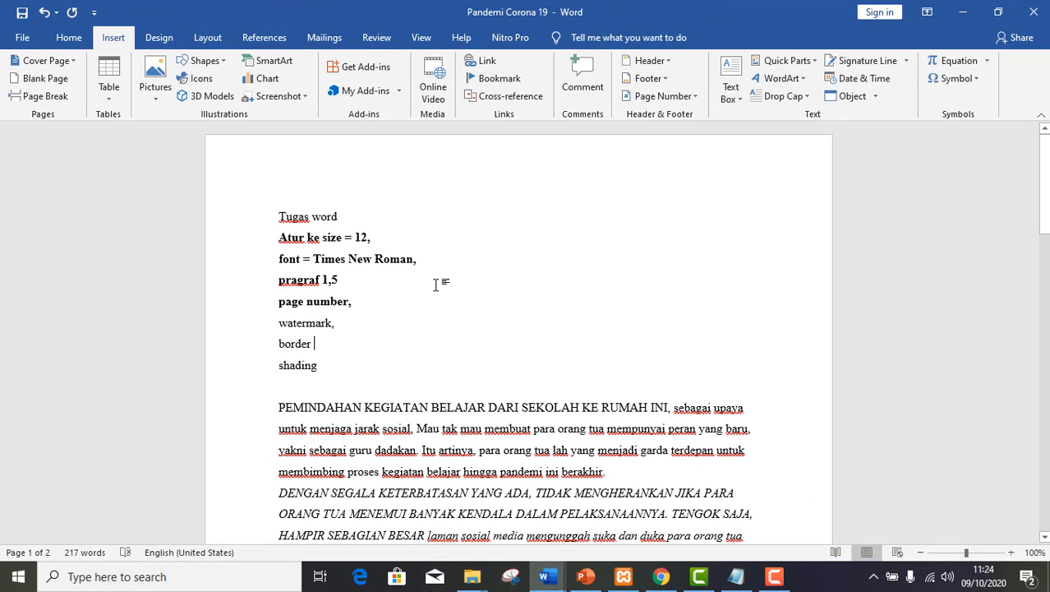
Add the built-in CONFIDENTIAL 1 watermark to the document.
left_click(158, 38)
left_click(111, 39)
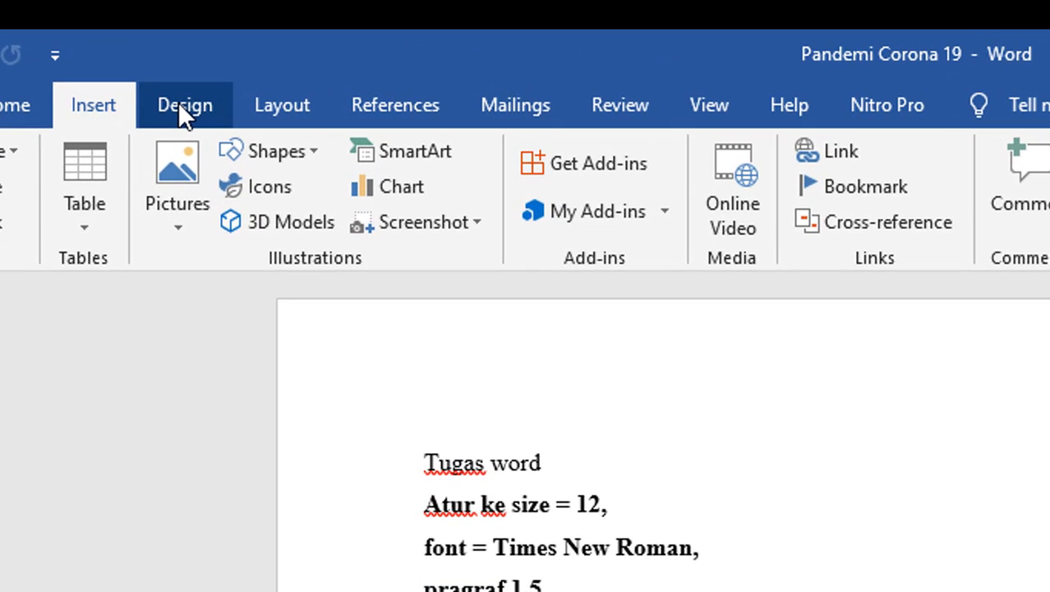
left_click(180, 107)
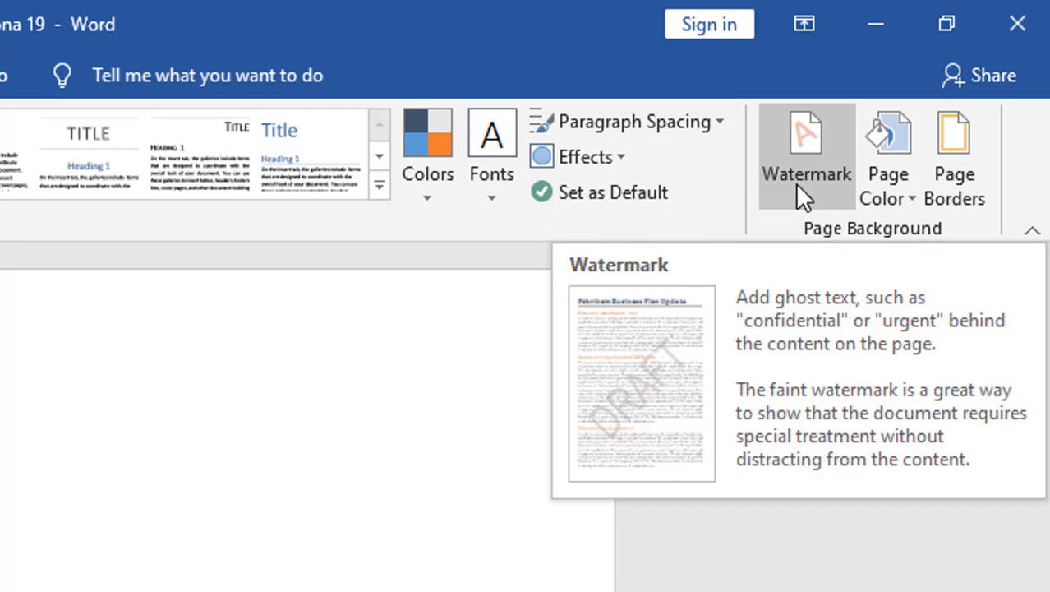
left_click(798, 182)
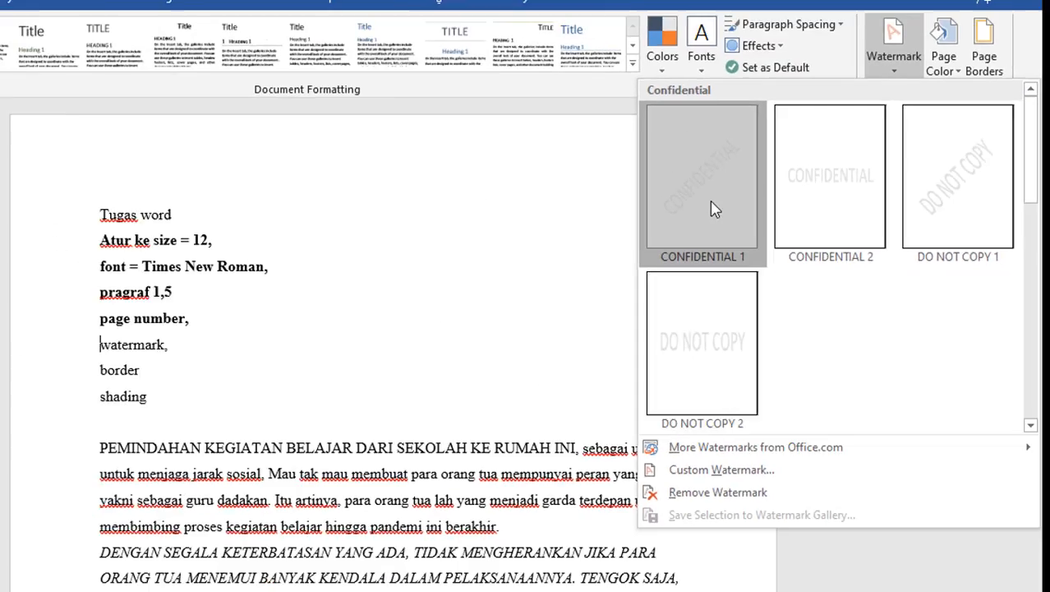
left_click(497, 200)
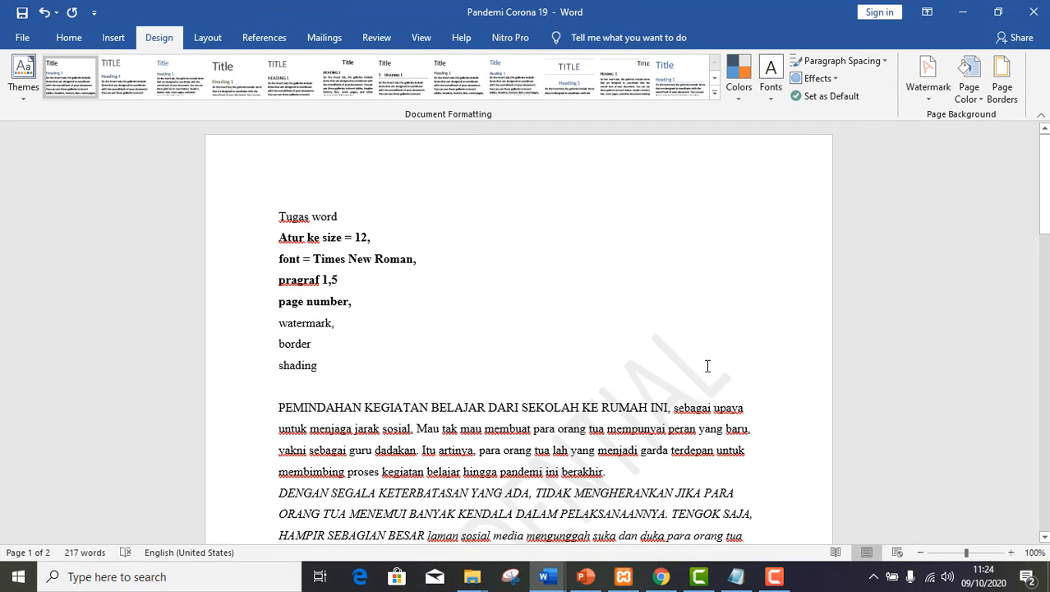
Replace the watermark's CONFIDENTIAL text with the person's full name in capitals and apply the custom watermark.
mouse_move(1045, 206)
left_mouse_down()
mouse_move(1045, 277)
mouse_move(1045, 226)
left_mouse_up()
left_click(930, 82)
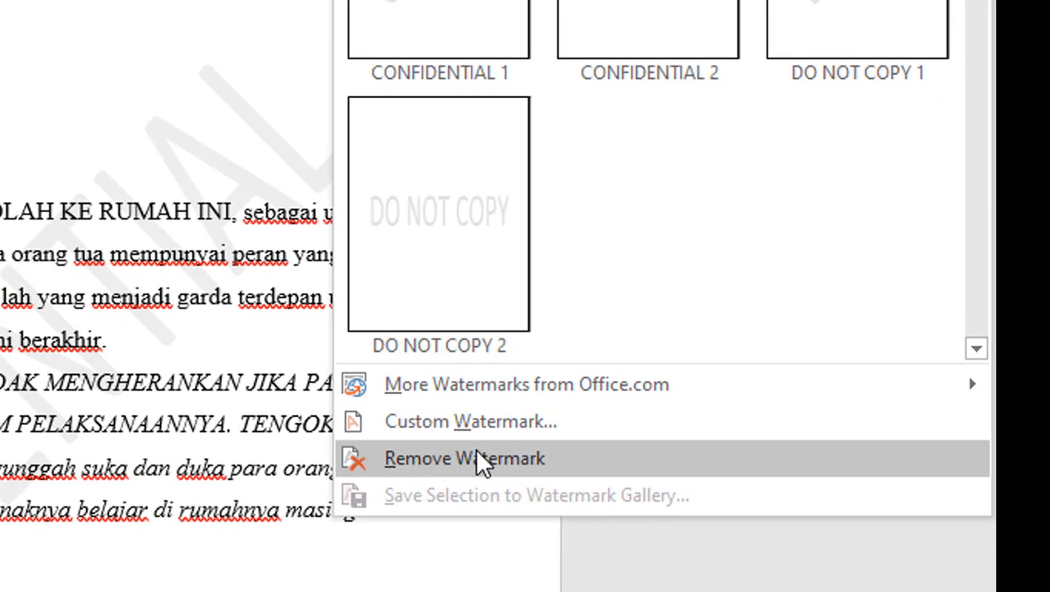
left_click(418, 428)
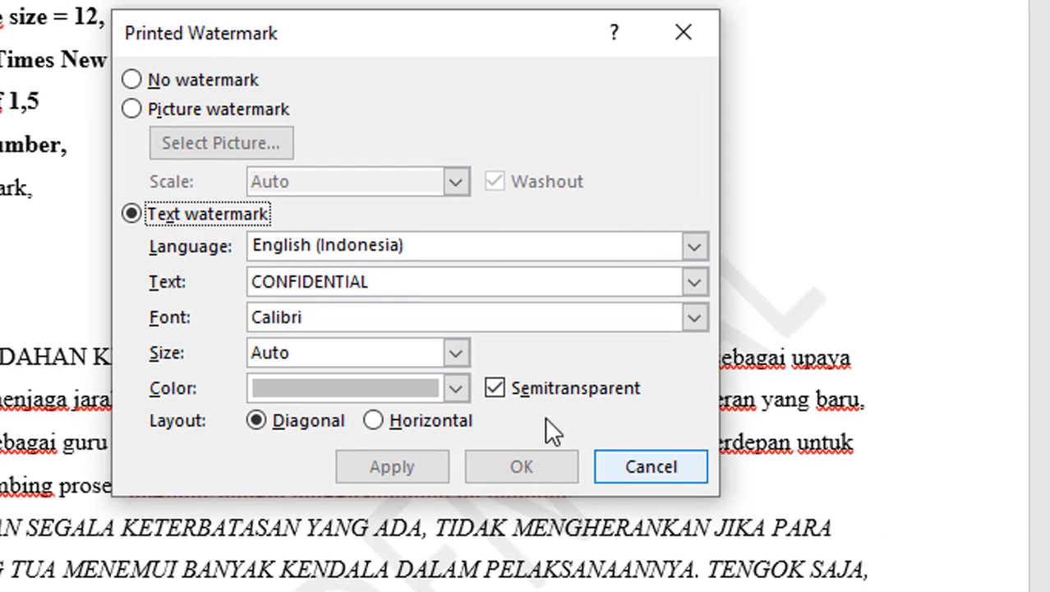
left_click_drag(393, 281, 177, 276)
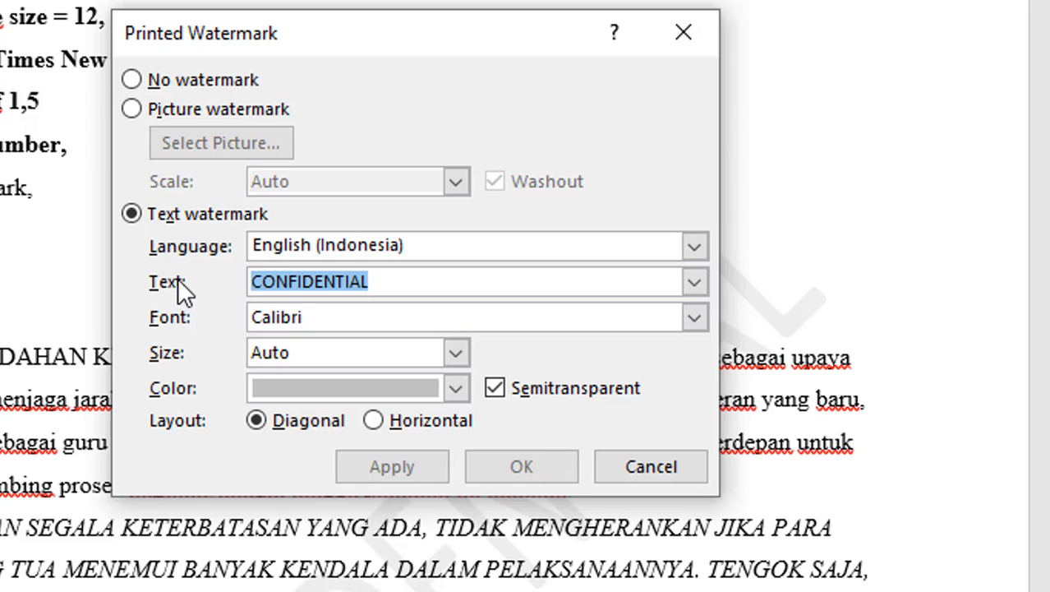
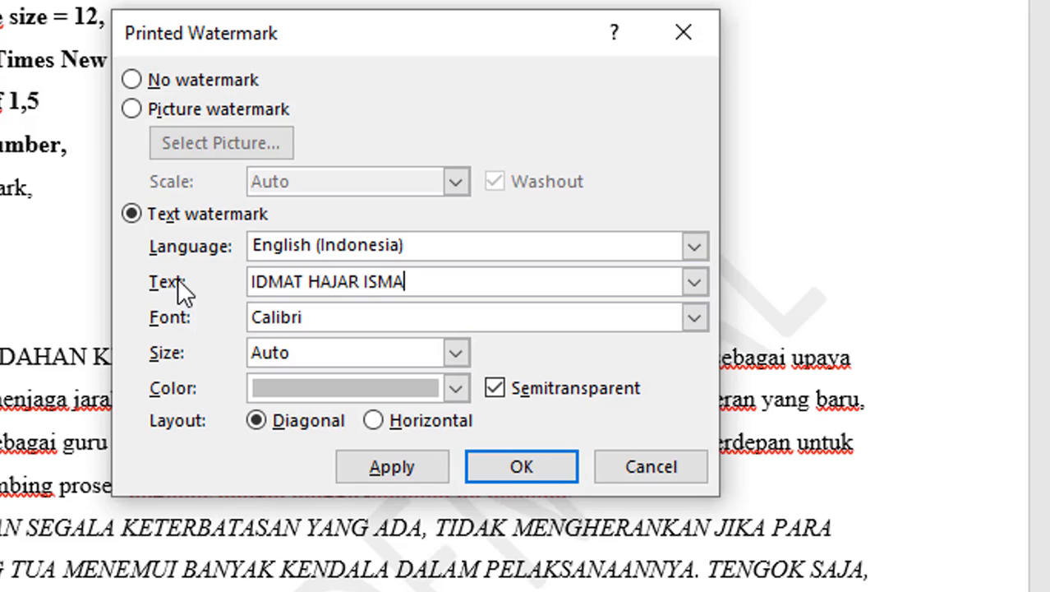
left_click(367, 473)
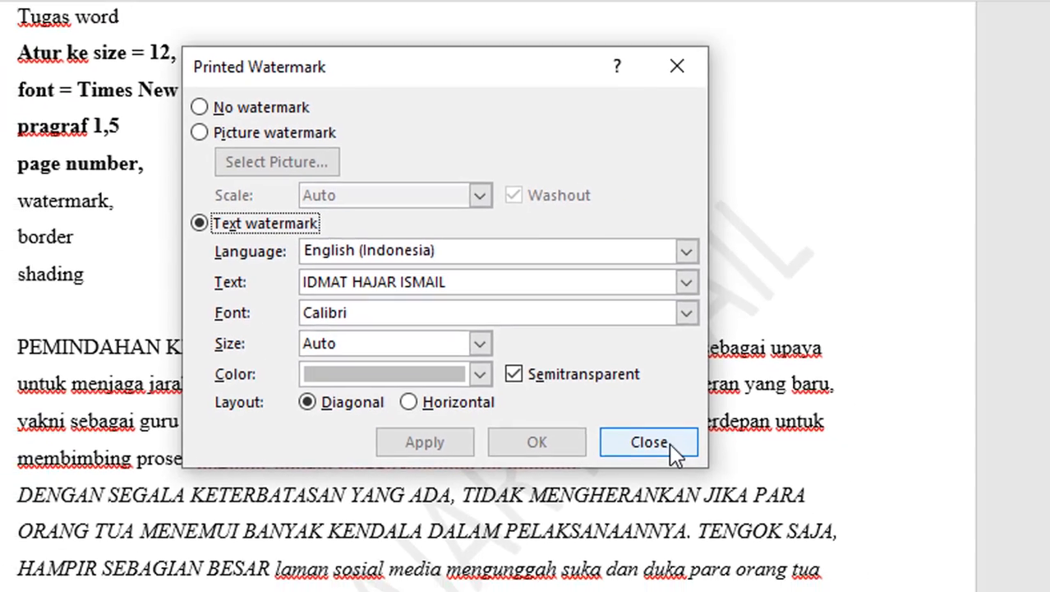
left_click(650, 442)
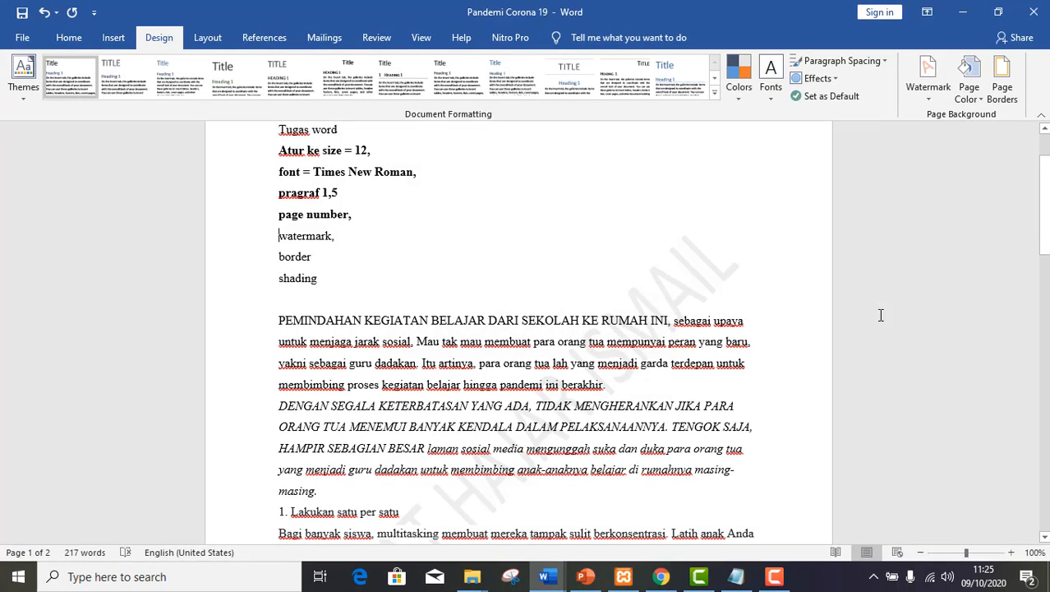
Make the "watermark," task line bold.
scroll(518, 329, "down", 3)
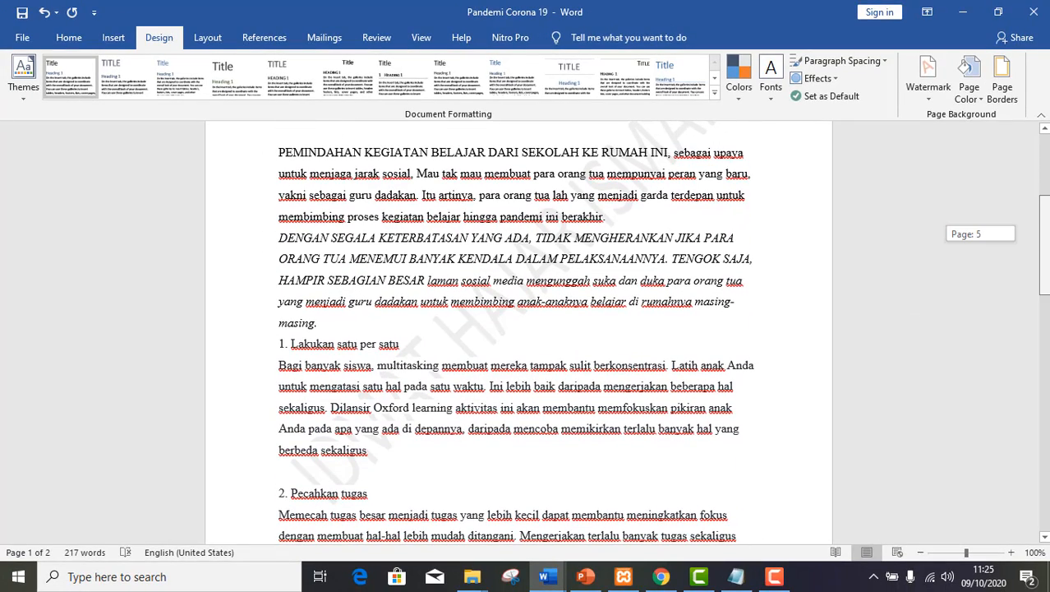
scroll(518, 329, "up", 4)
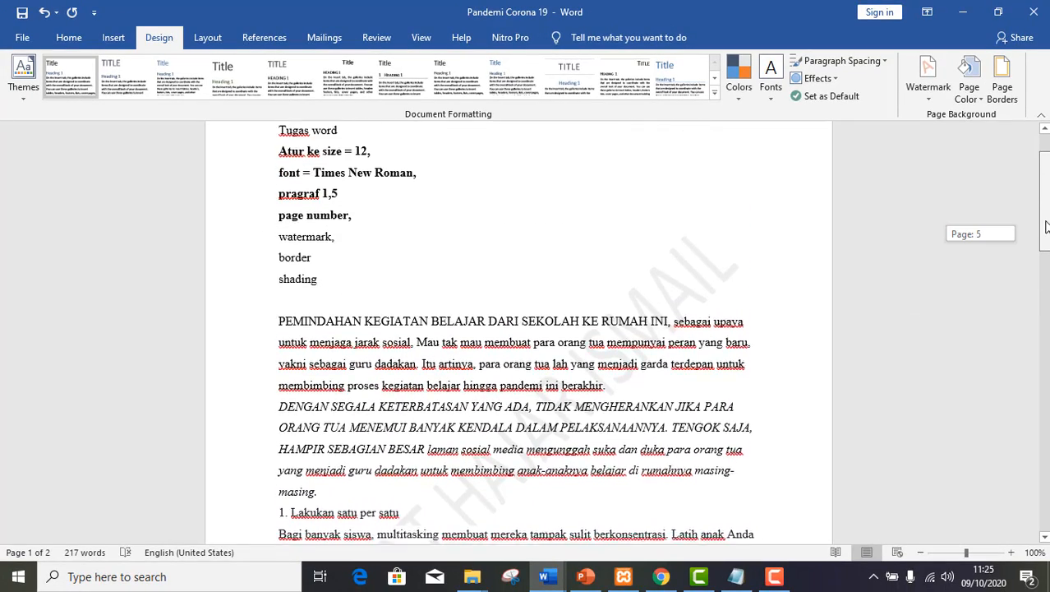
scroll(518, 329, "down", 11)
scroll(518, 329, "down", 8)
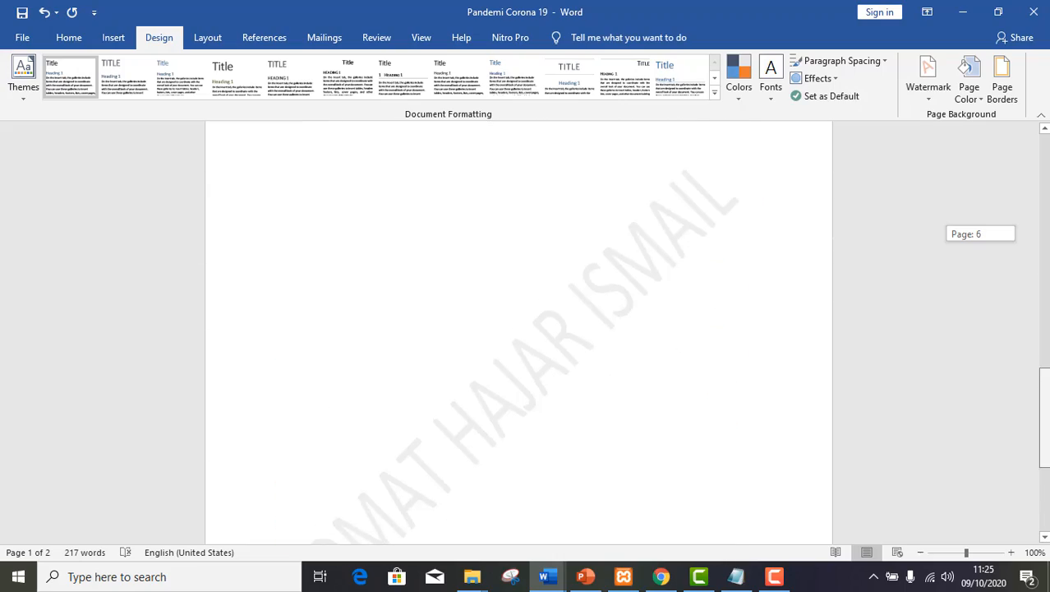
scroll(518, 329, "up", 8)
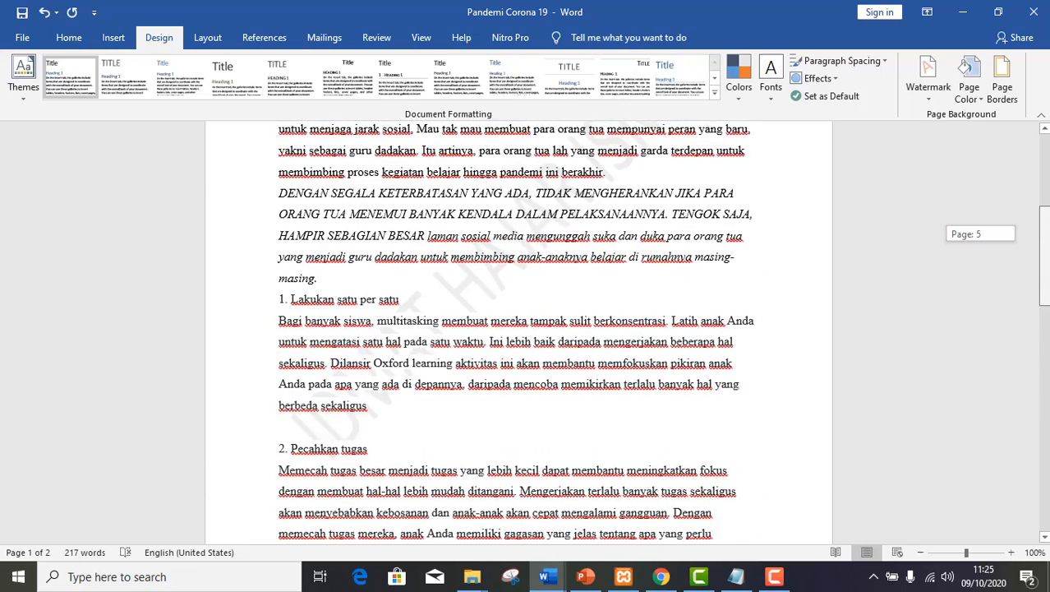
scroll(619, 287, "up", 5)
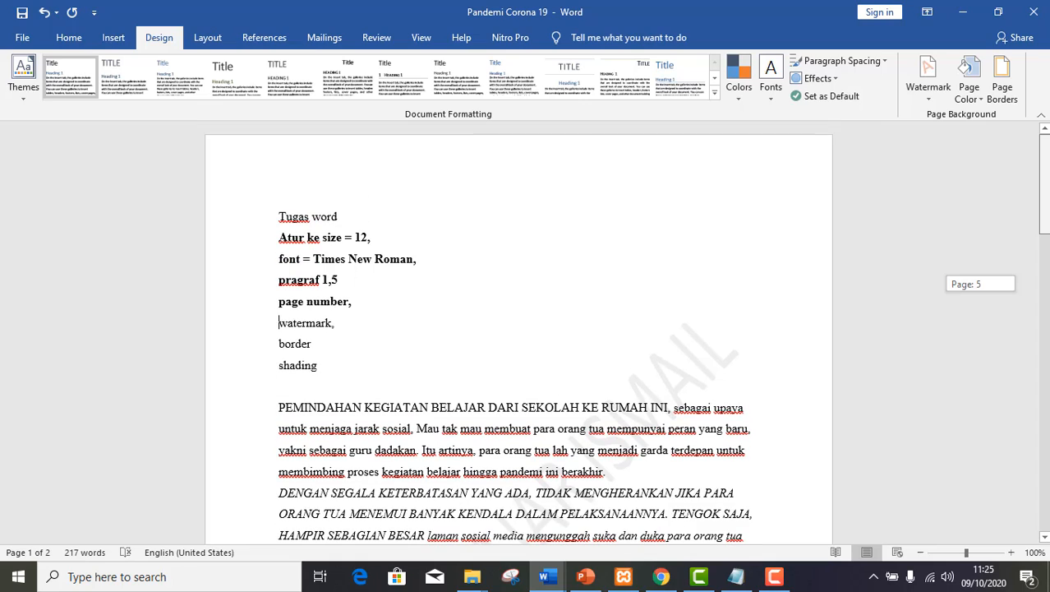
triple_click(336, 321)
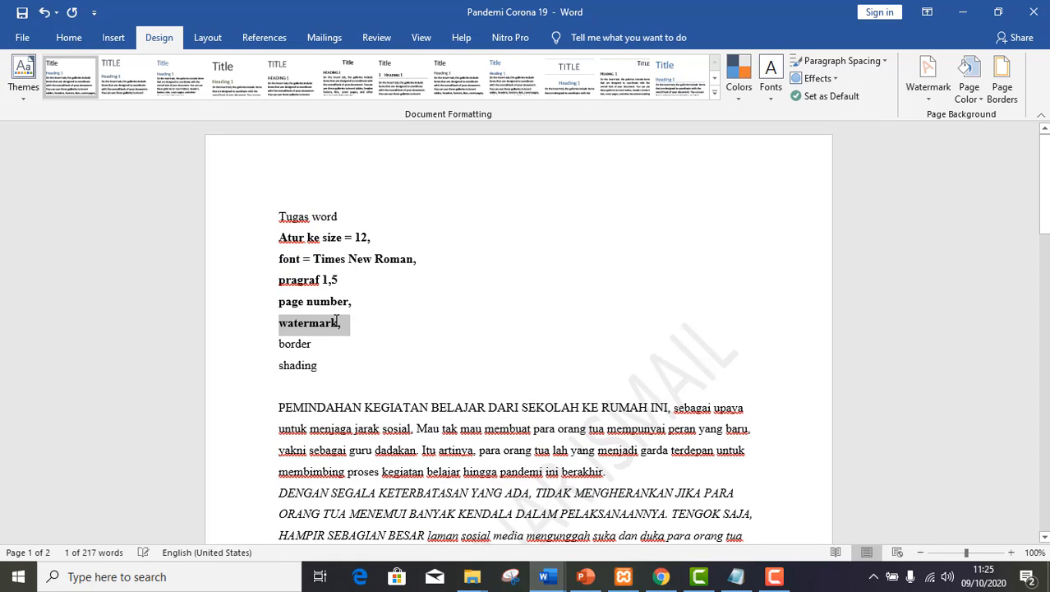
key("shift+Right")
key("Down")
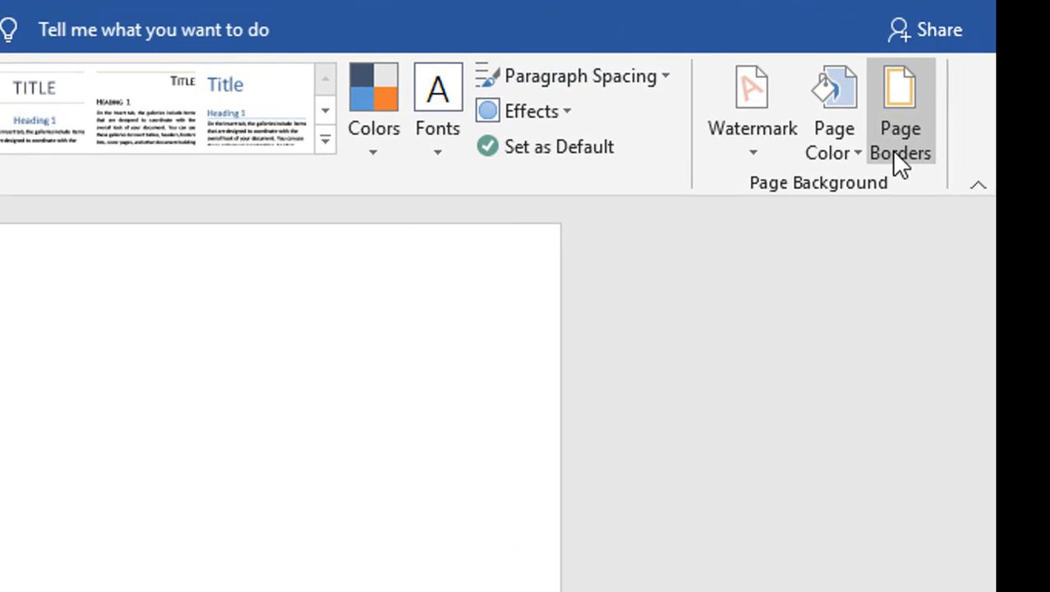
Open the Borders and Shading settings and examine the paragraph border, page border and shading options.
left_click(900, 150)
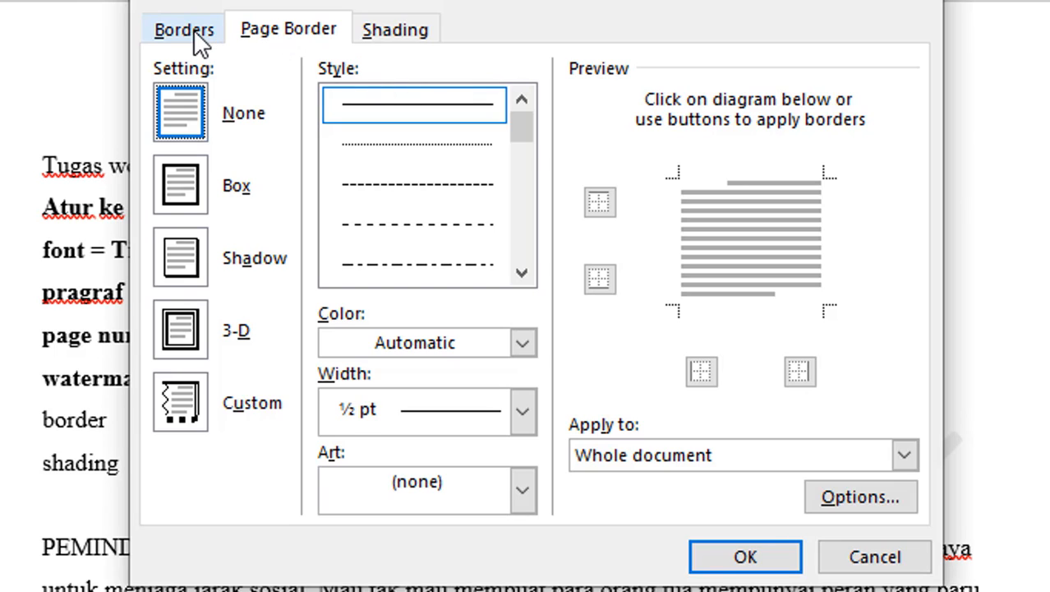
left_click(390, 32)
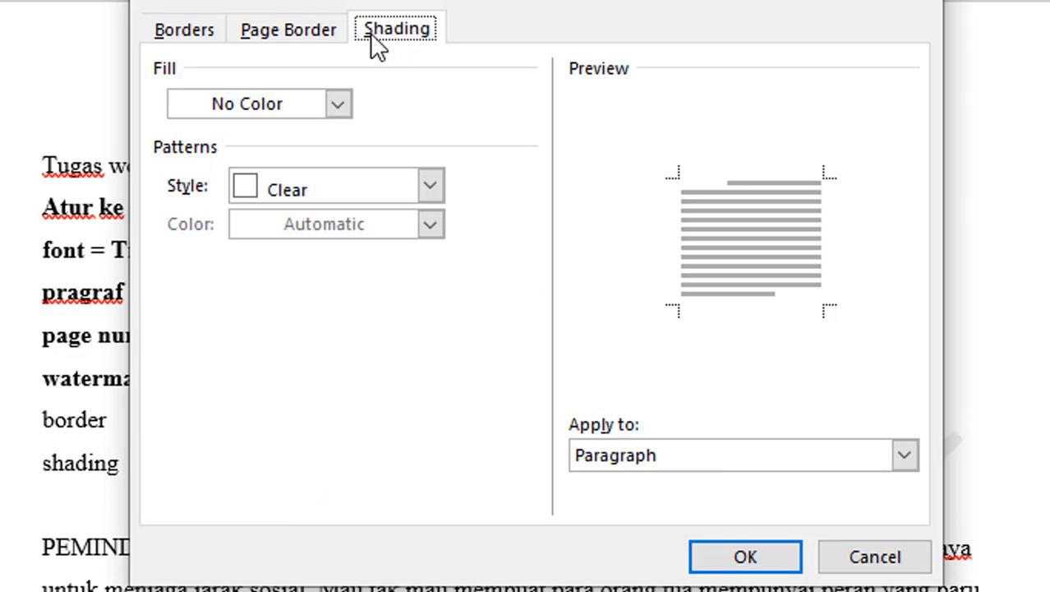
left_click(201, 34)
left_click(283, 33)
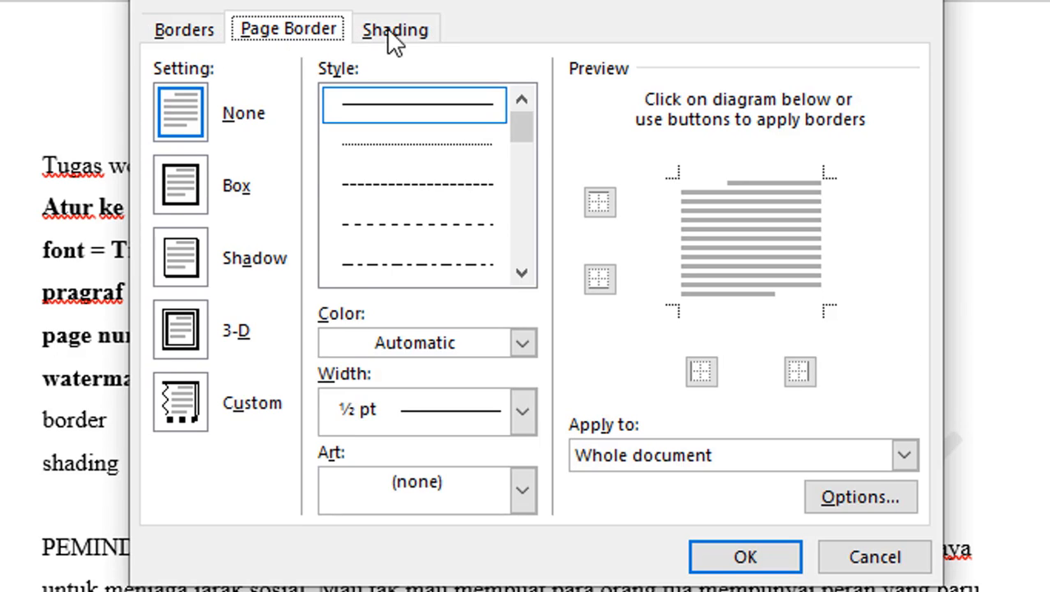
left_click(398, 33)
left_click(203, 41)
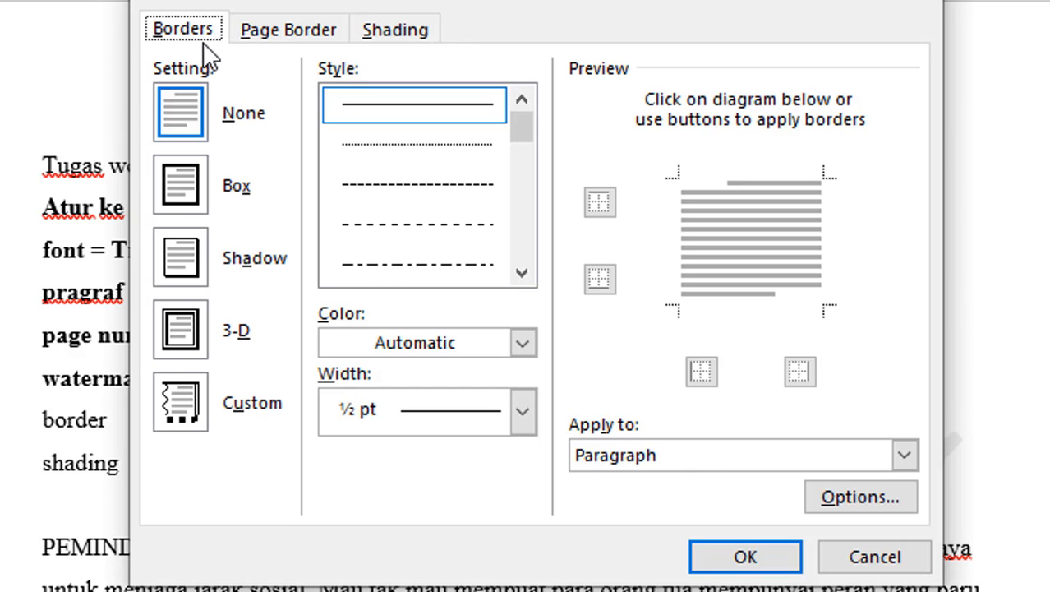
left_click(397, 411)
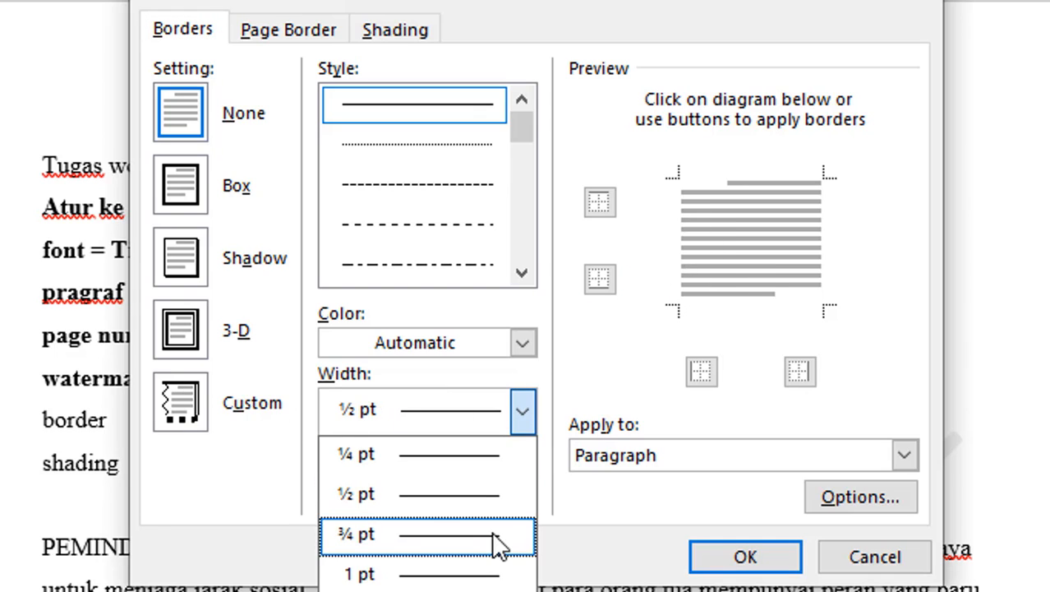
Choose the balloon-bunch art as a box page border for the whole document and set its width to 14 pt.
left_click(301, 33)
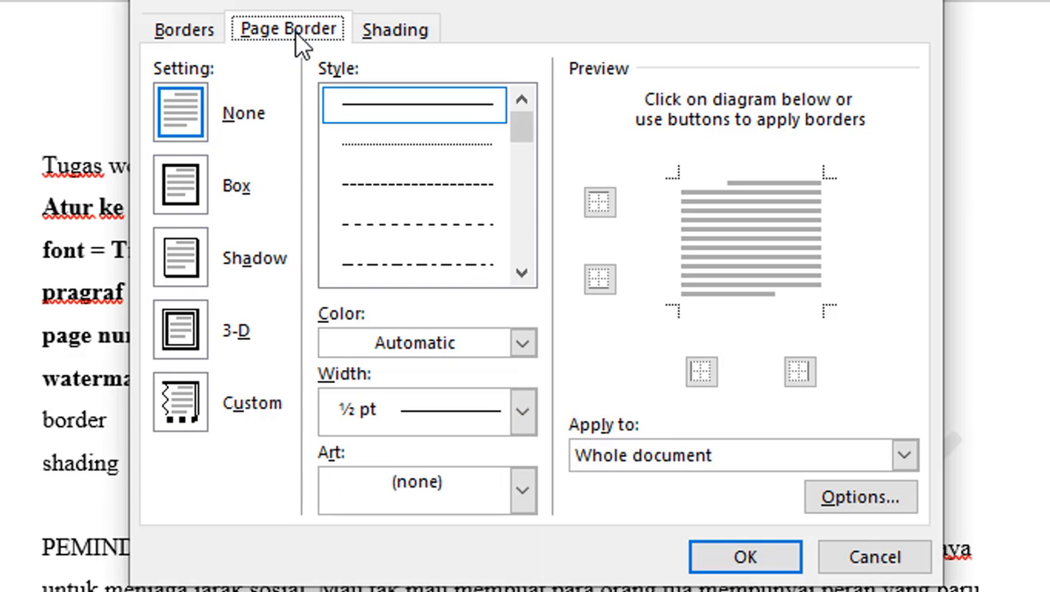
left_click(457, 504)
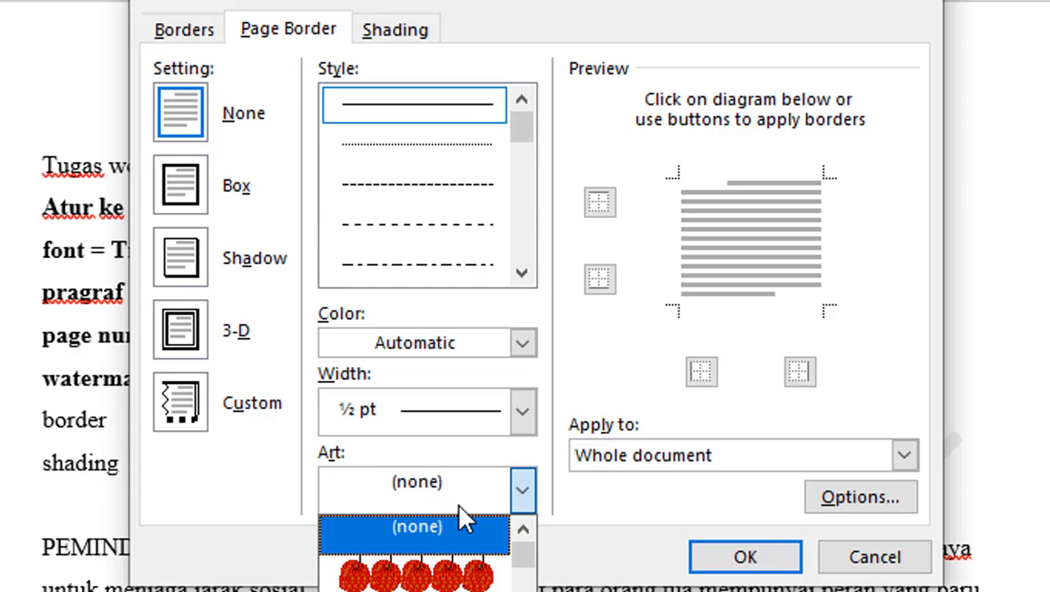
left_click_drag(522, 551, 527, 559)
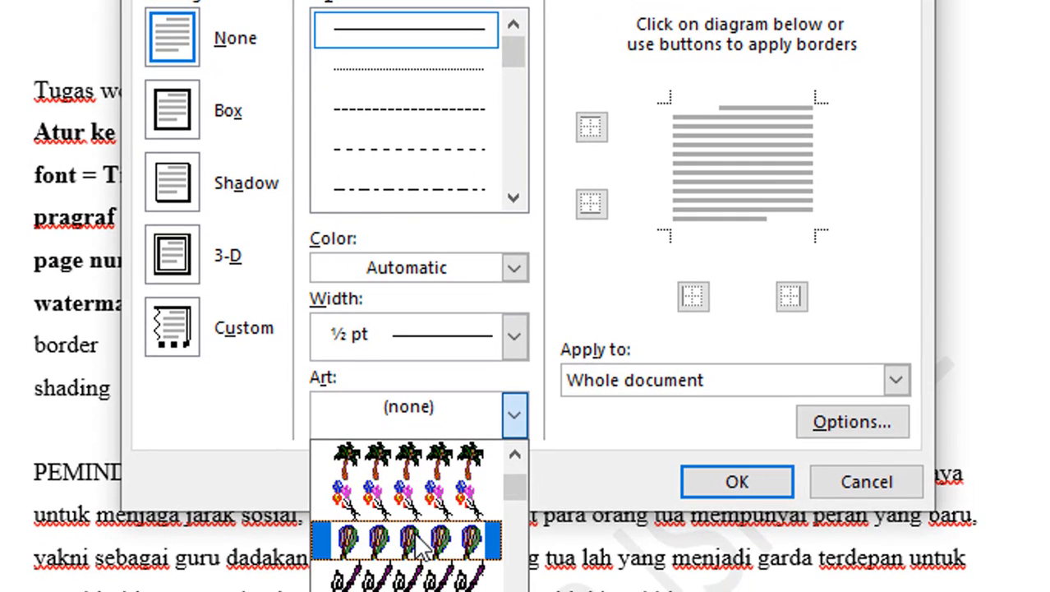
left_click(417, 505)
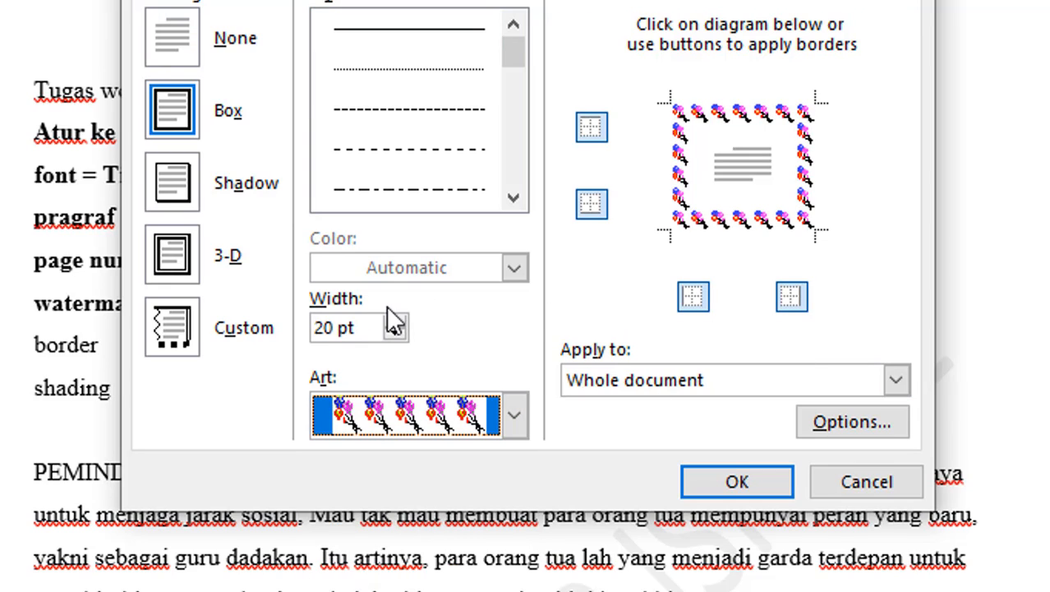
left_click(319, 327)
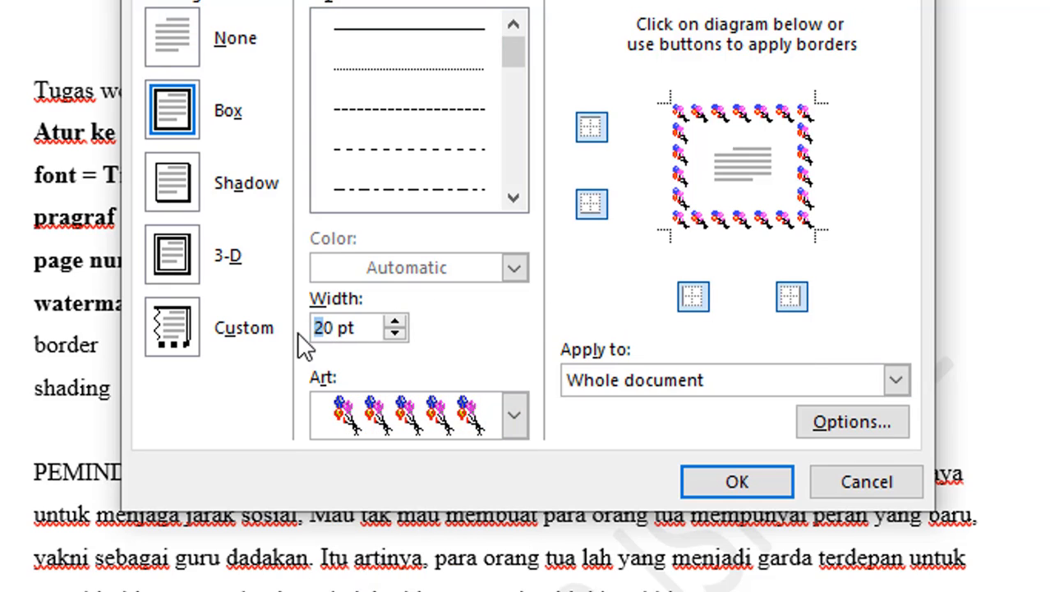
left_click_drag(313, 329, 336, 337)
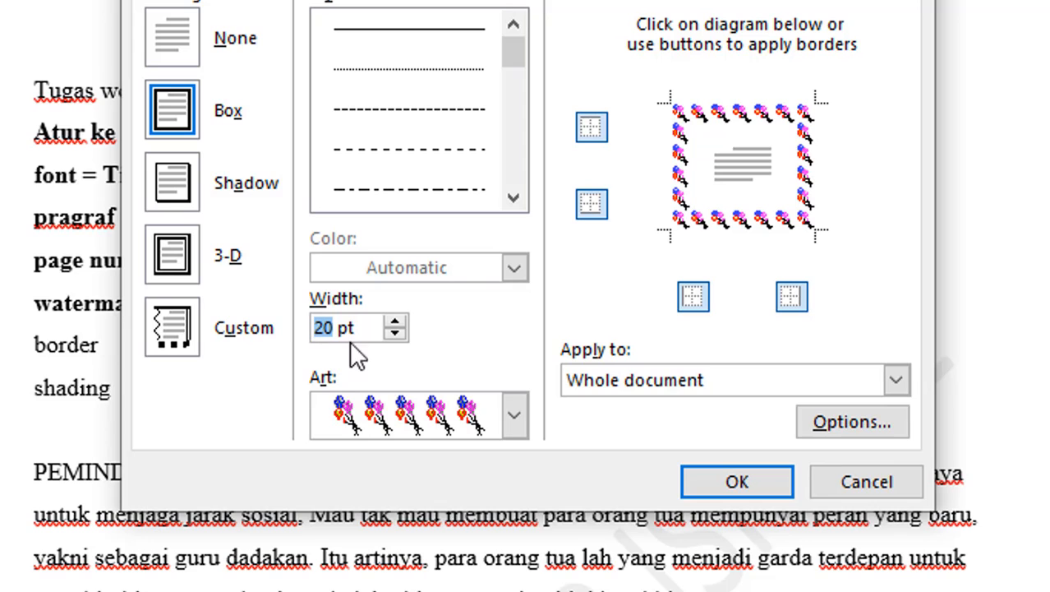
type("14")
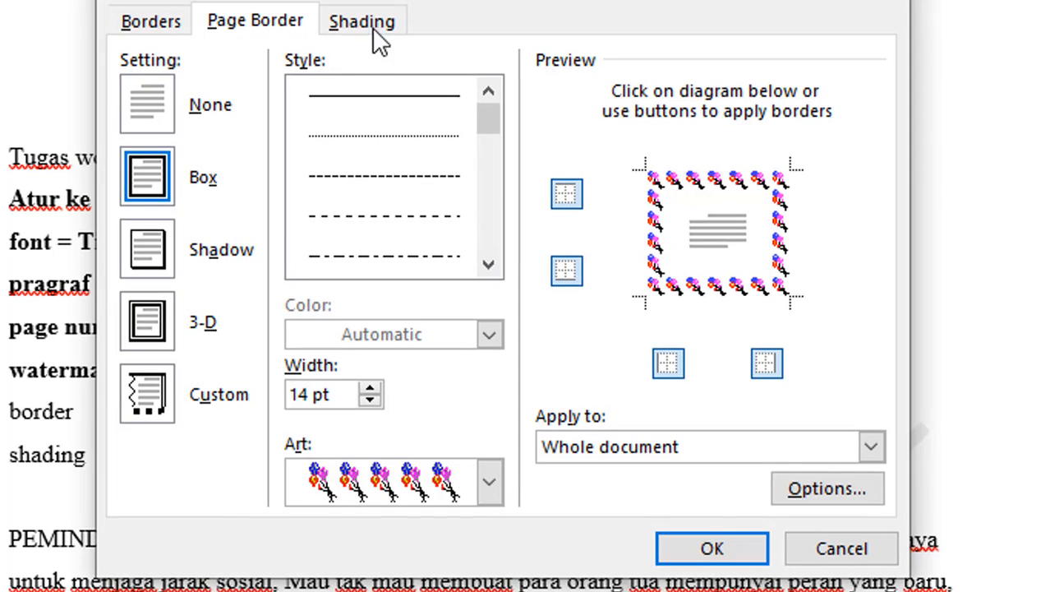
Shade the "shading" paragraph with a 12,5% pattern in light orange and apply the border and shading settings.
left_click(374, 29)
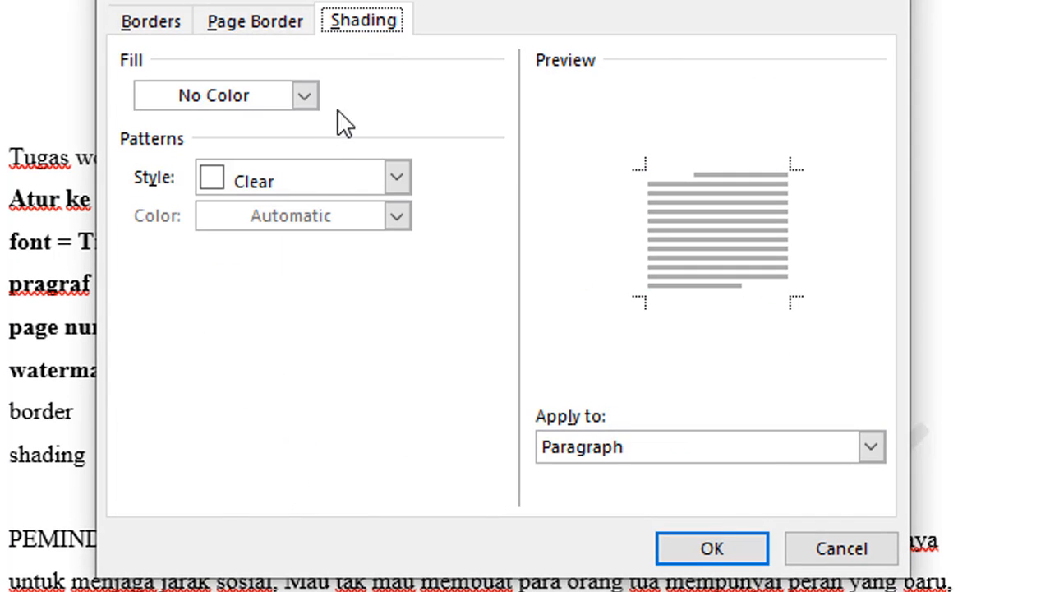
left_click(321, 179)
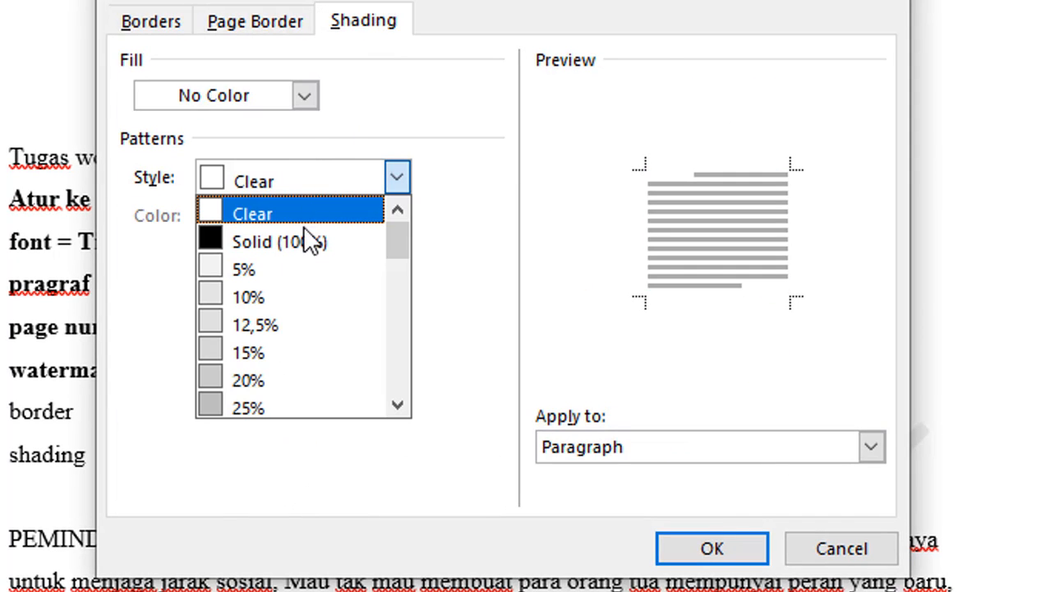
left_click(281, 317)
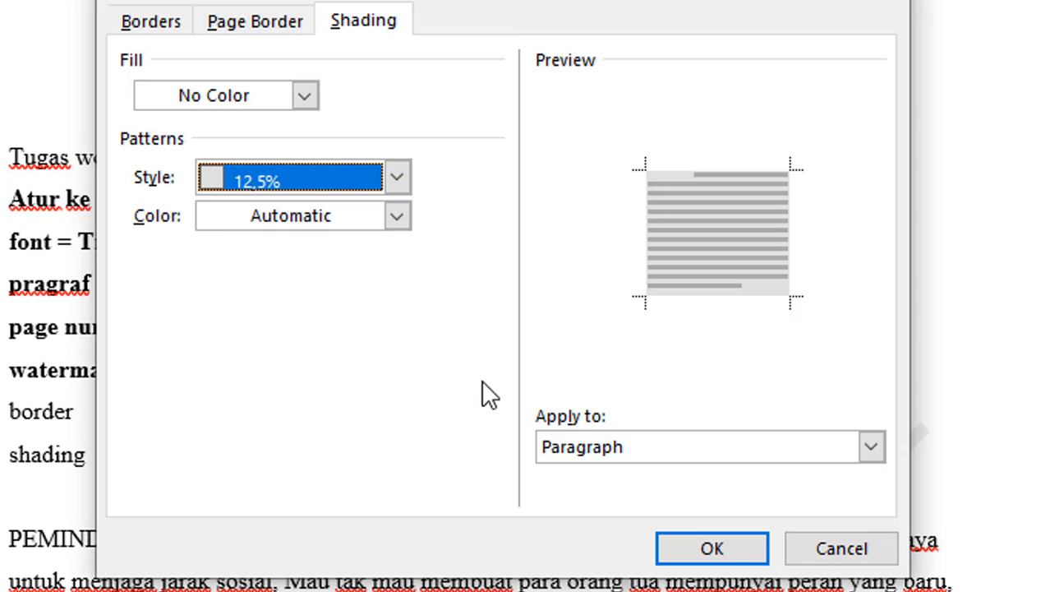
left_click(386, 224)
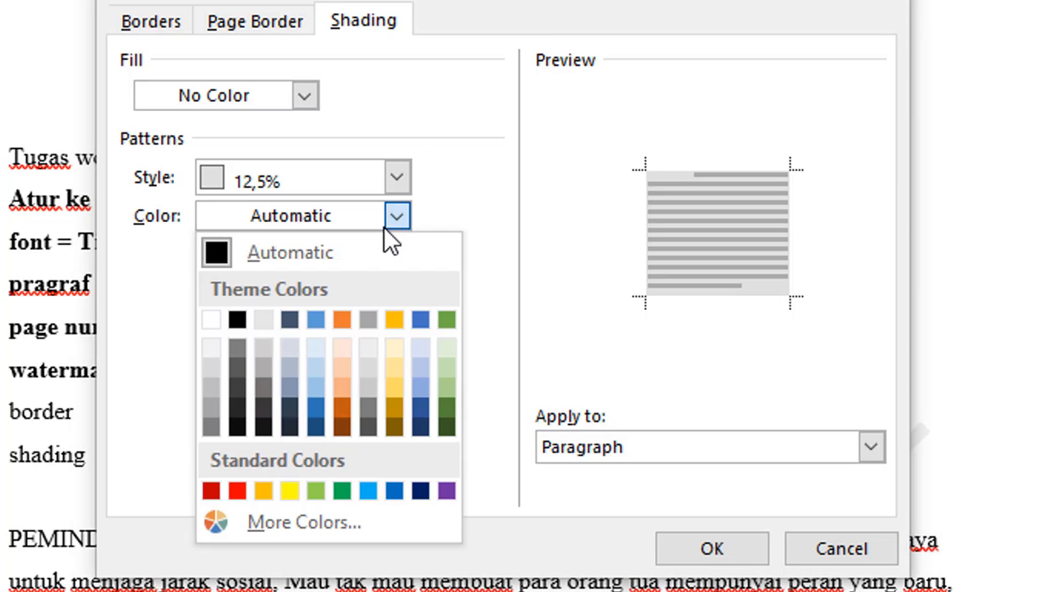
left_click(342, 390)
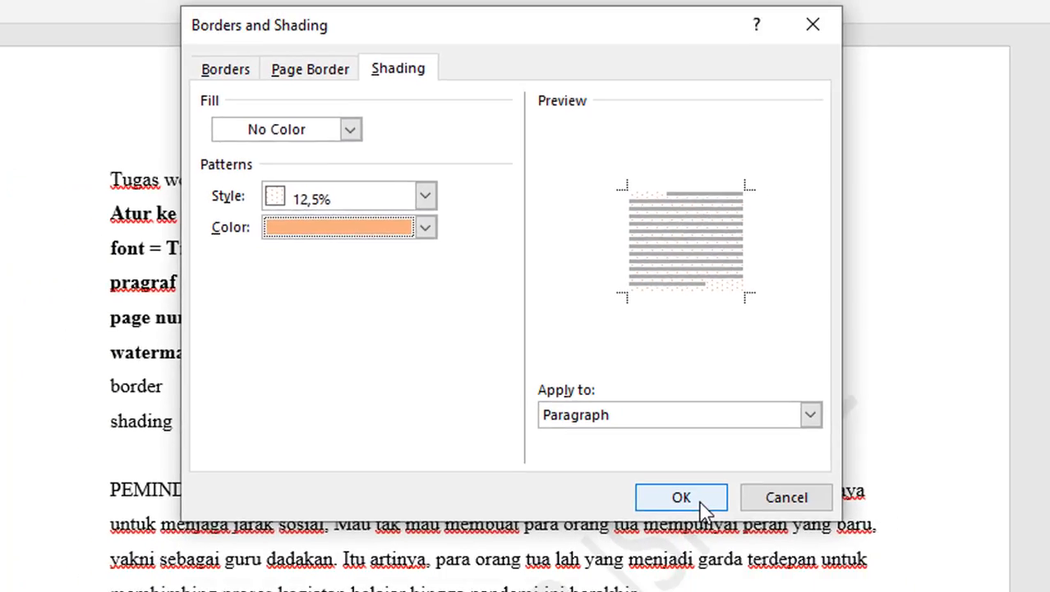
left_click(712, 548)
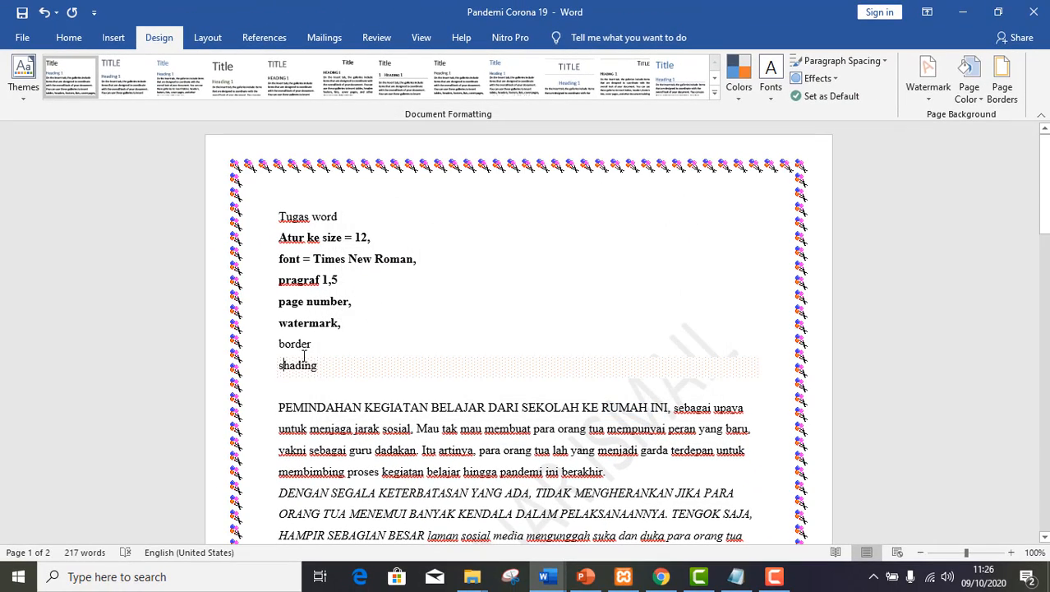
Number the task lines from "Atur ke size = 12," to "shading" with the 1. 2. 3. list format.
left_click(68, 38)
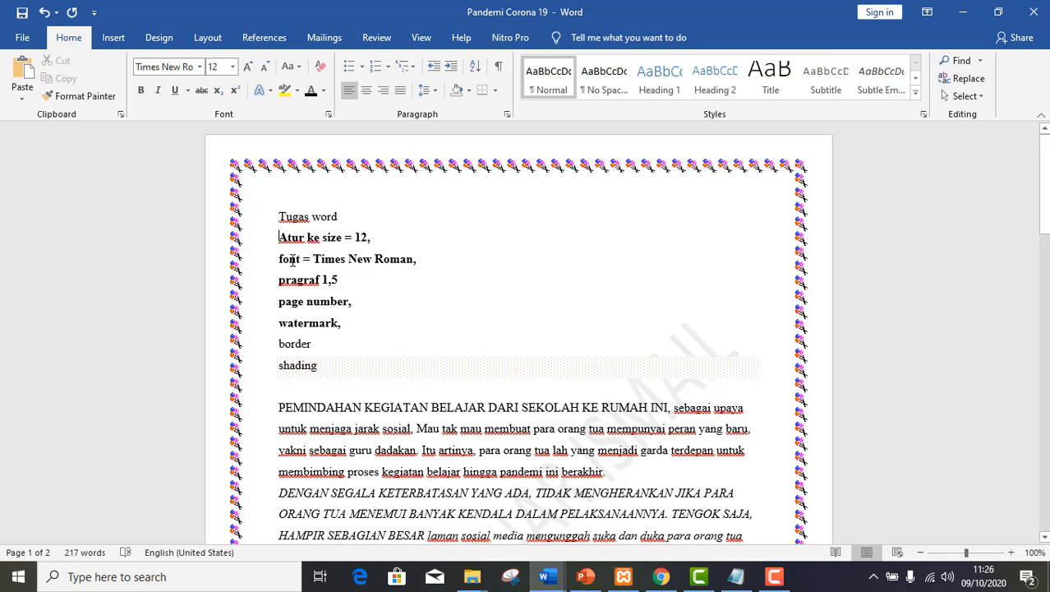
mouse_move(279, 237)
left_mouse_down()
mouse_move(316, 306)
mouse_move(334, 371)
left_mouse_up()
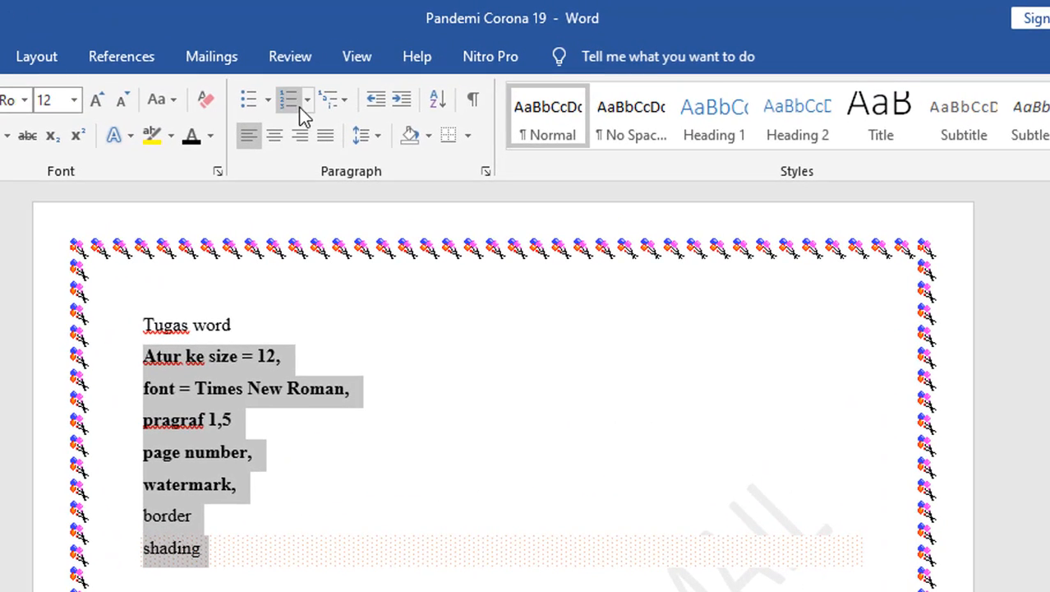
left_click(309, 107)
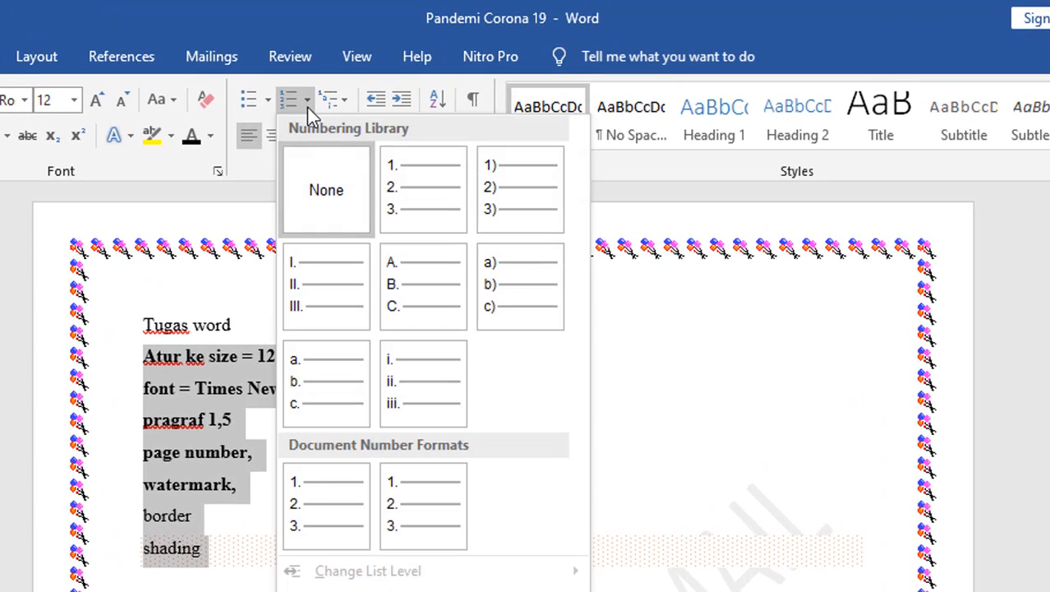
left_click(415, 186)
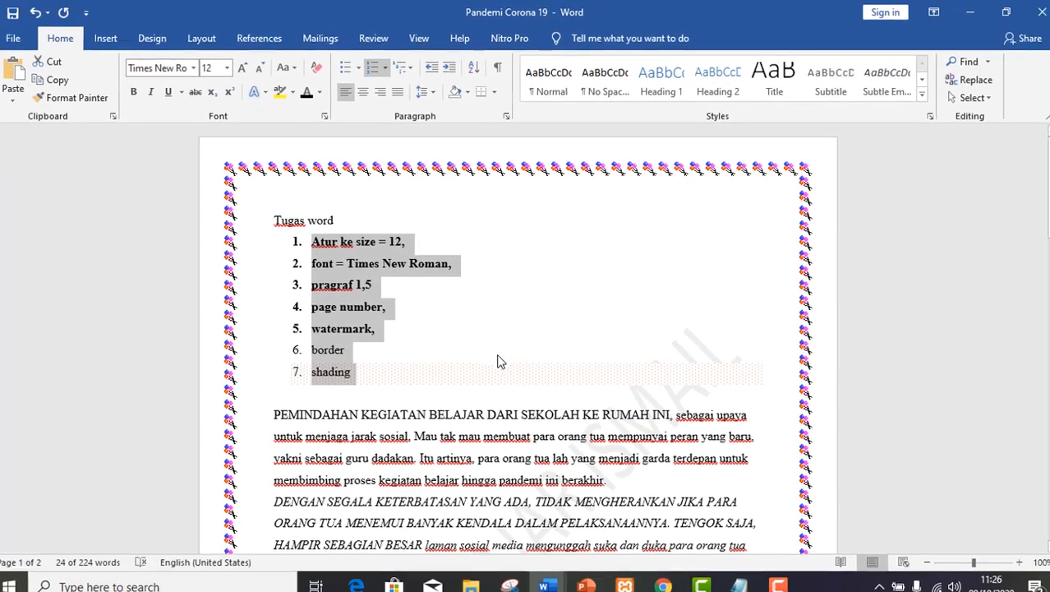
left_click(346, 240)
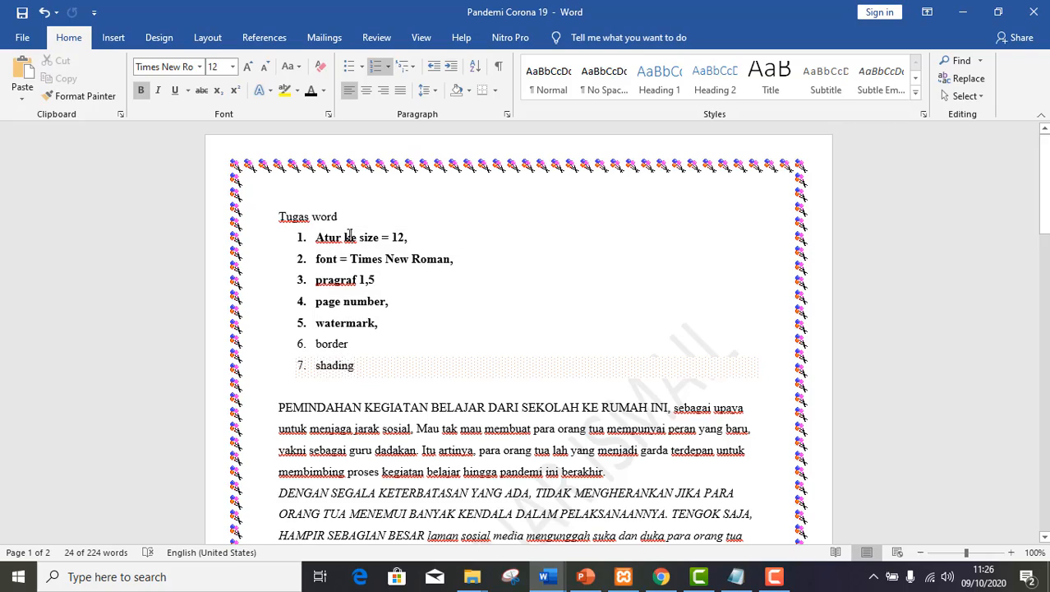
Change the opening phrase "PEMINDAHAN KEGIATAN BELAJAR DARI SEKOLAH KE RUMAH INI" to lowercase.
mouse_move(415, 340)
left_mouse_down()
mouse_move(273, 405)
mouse_move(637, 409)
left_mouse_up()
left_click(282, 406)
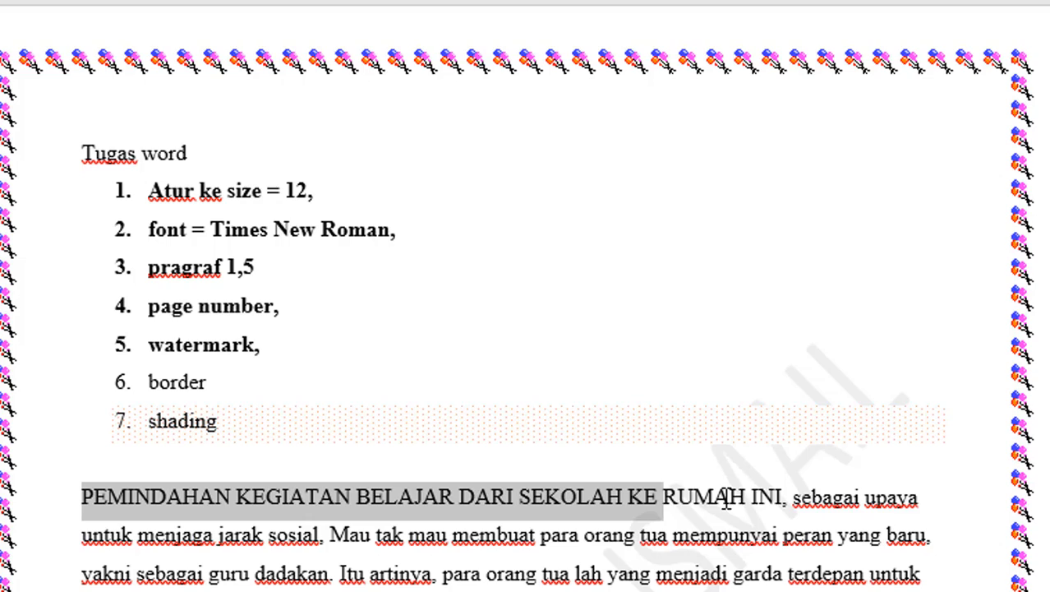
left_click_drag(727, 497, 774, 496)
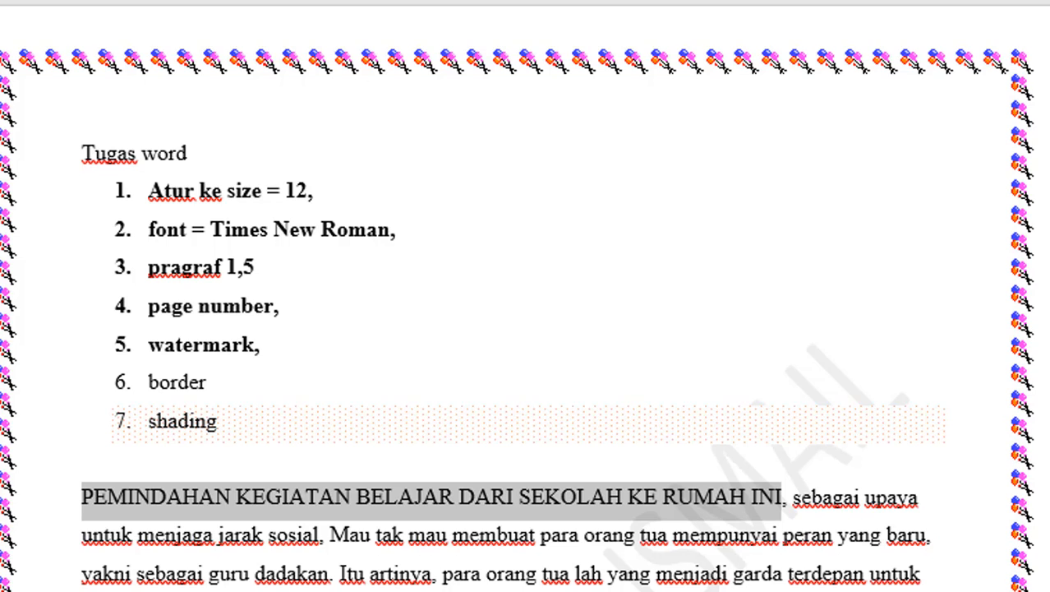
scroll(524, 329, "down", 1)
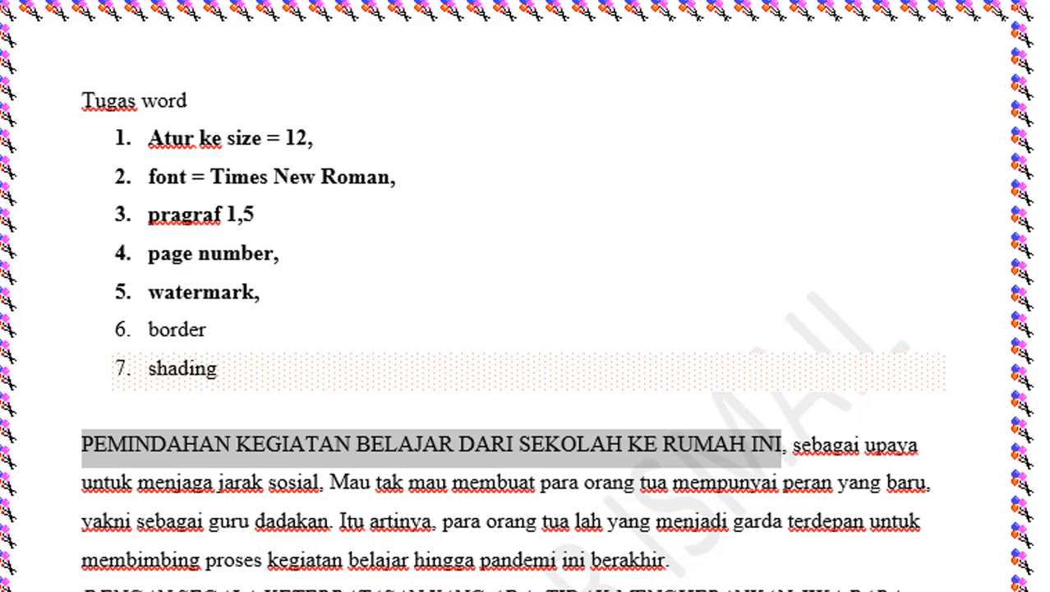
key("shift+F3")
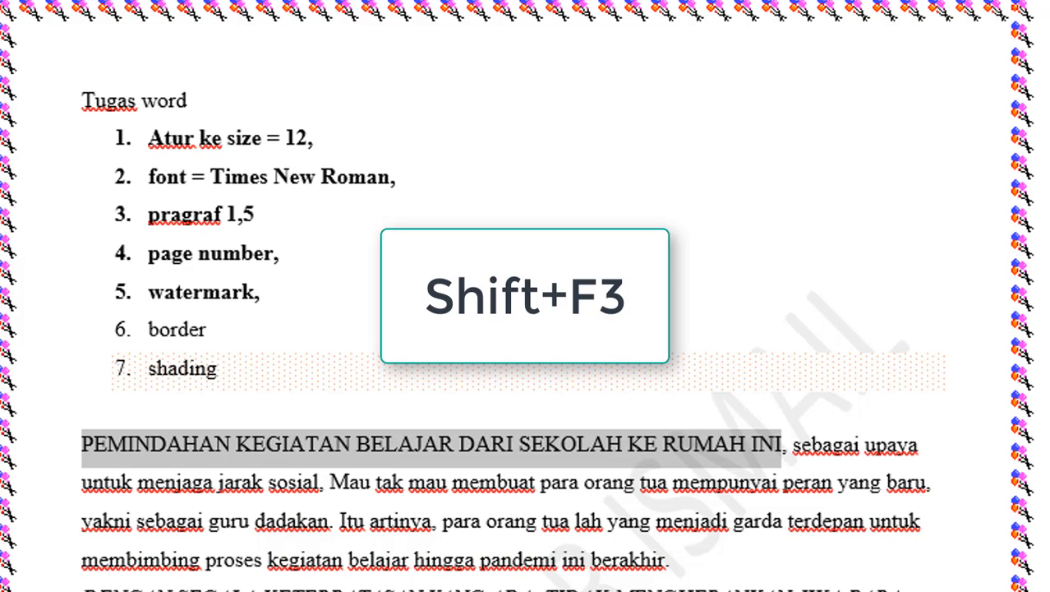
key("shift+F3")
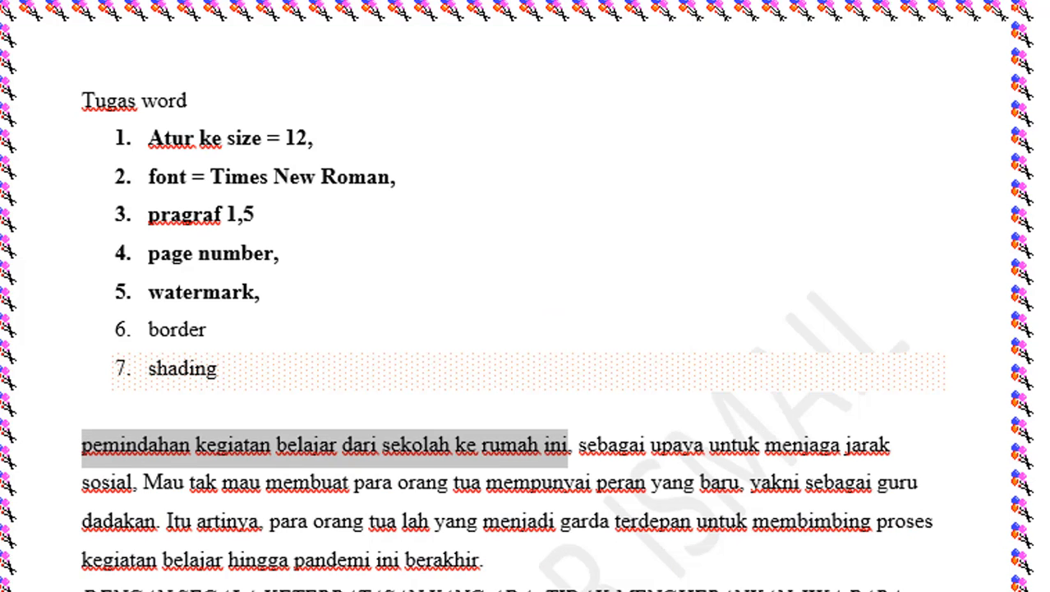
Cycle the selected opening phrase through the letter cases, ending in lowercase.
key("shift+F3")
key("shift+F3")
key("shift+F3")
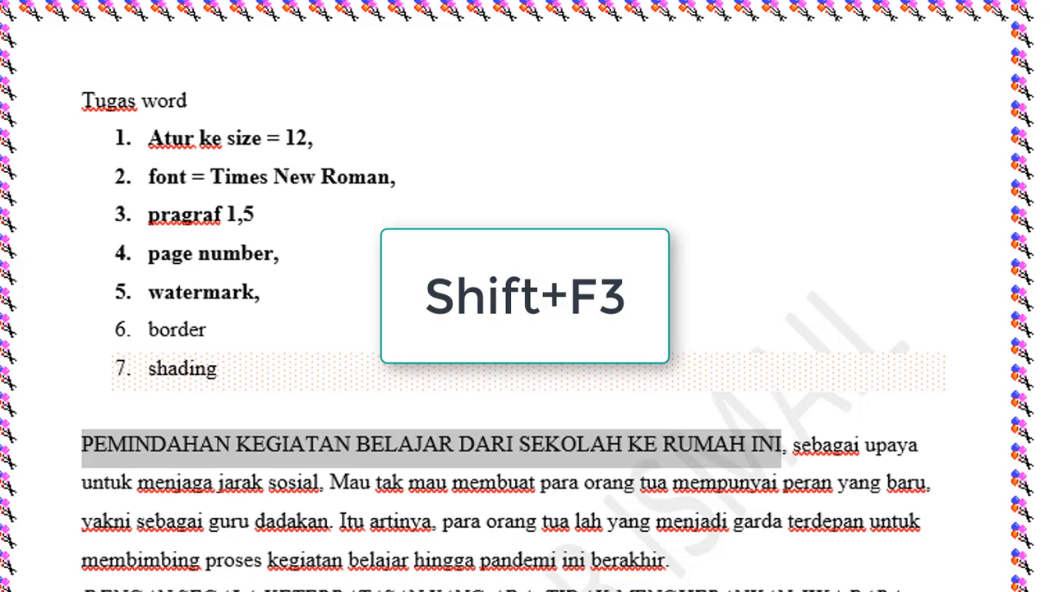
key("shift+F3")
key("shift+F3")
key("shift+F3")
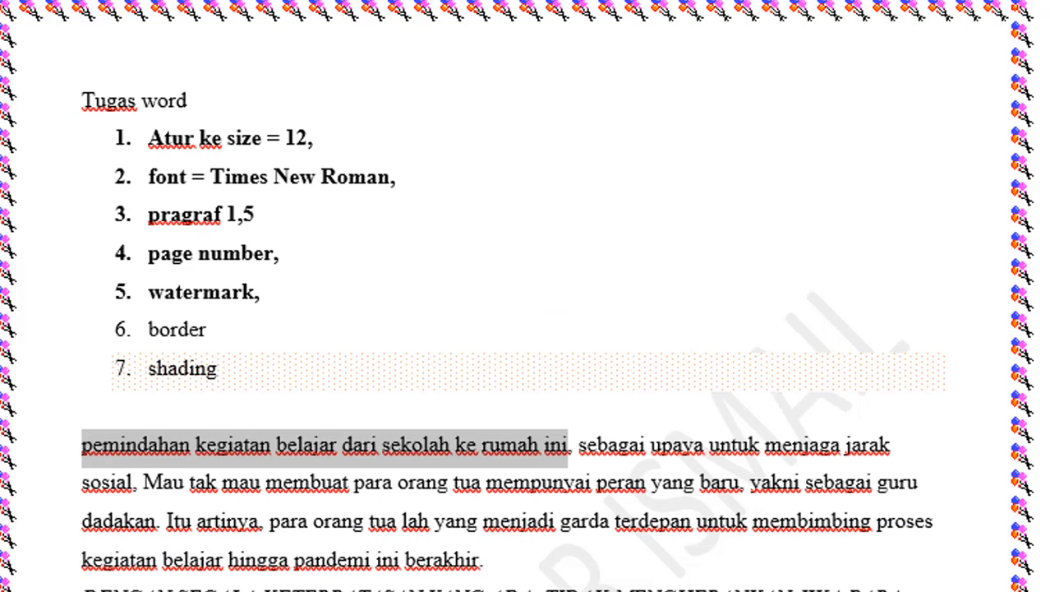
Capitalize the first letter of "pemindahan" at the start of the first body paragraph.
left_click(83, 447)
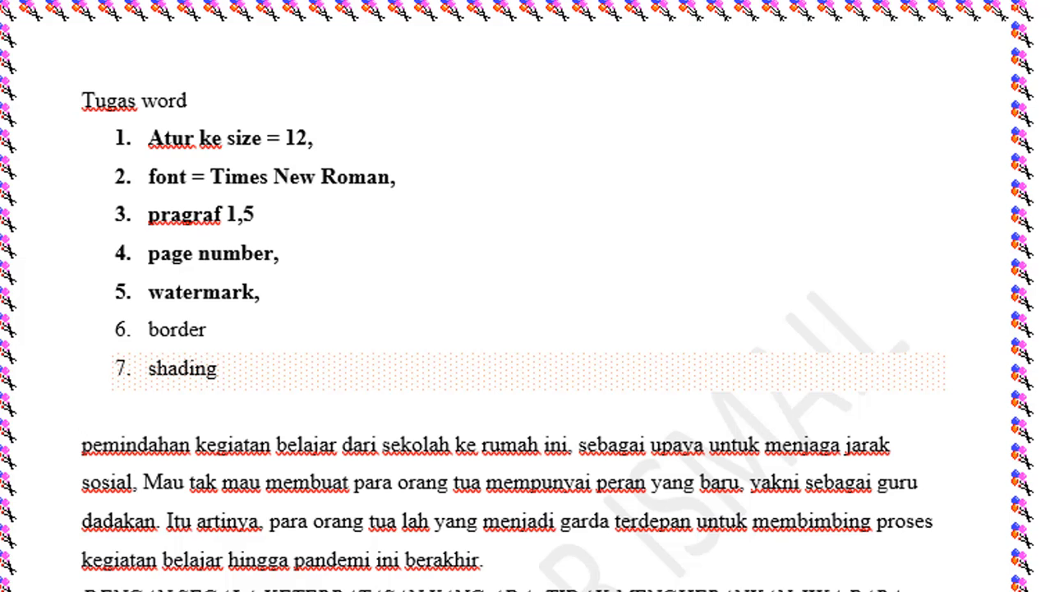
key("shift+Right")
type("P")
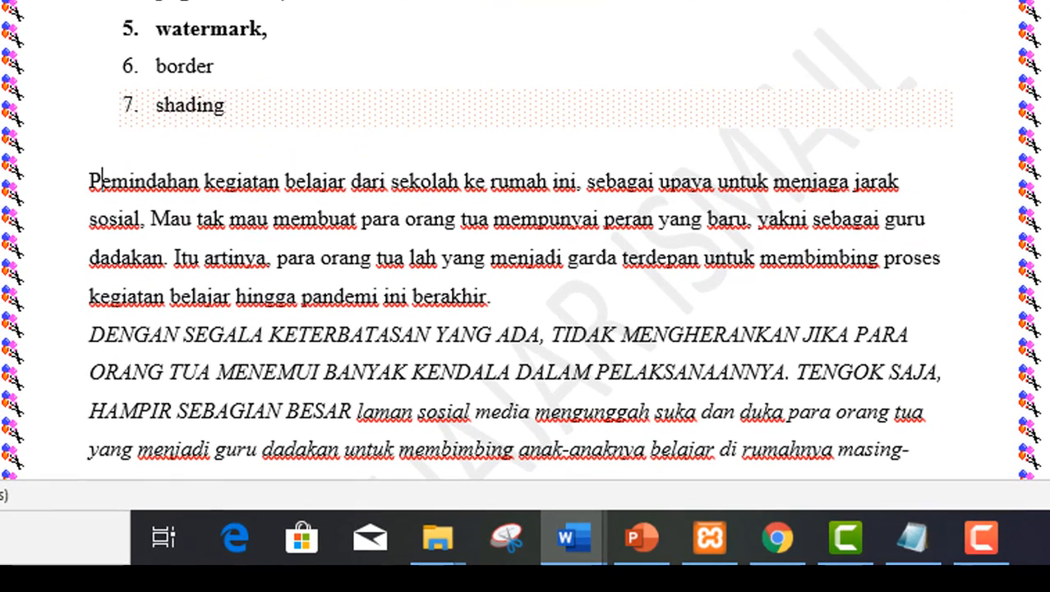
Change the capitalized text of the italic paragraph, from "DENGAN SEGALA" through "HAMPIR SEBAGIAN BESAR", to lowercase.
key("Down")
key("Down")
key("Down")
key("Down")
key("Down")
key("Up")
key("Left")
key("shift+Down")
key("shift+Down")
key("shift+Down")
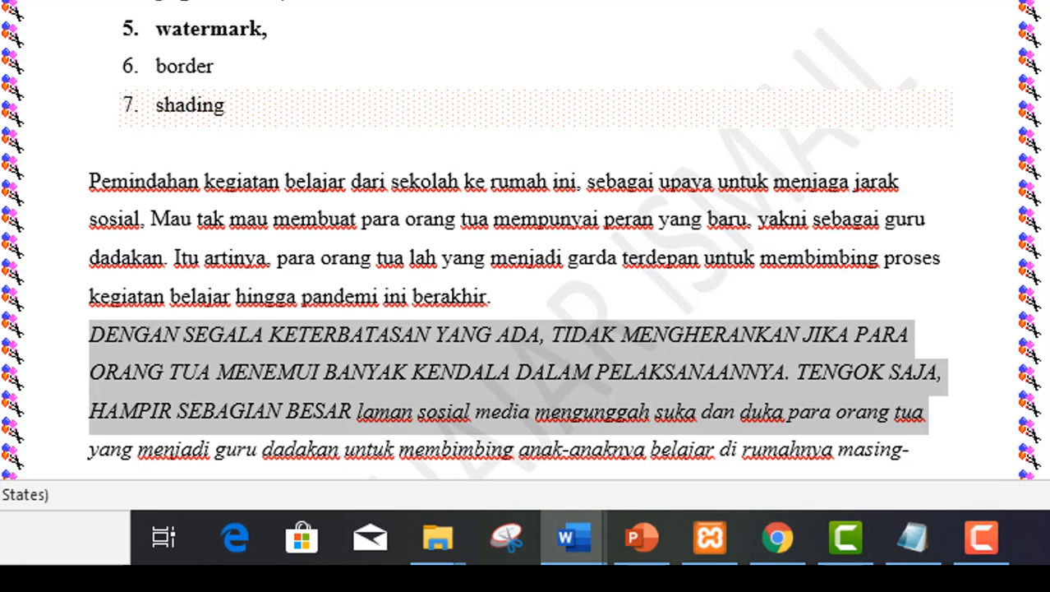
key("shift+Up")
key("ctrl+shift+Right")
key("ctrl+shift+Right")
key("ctrl+shift+Right")
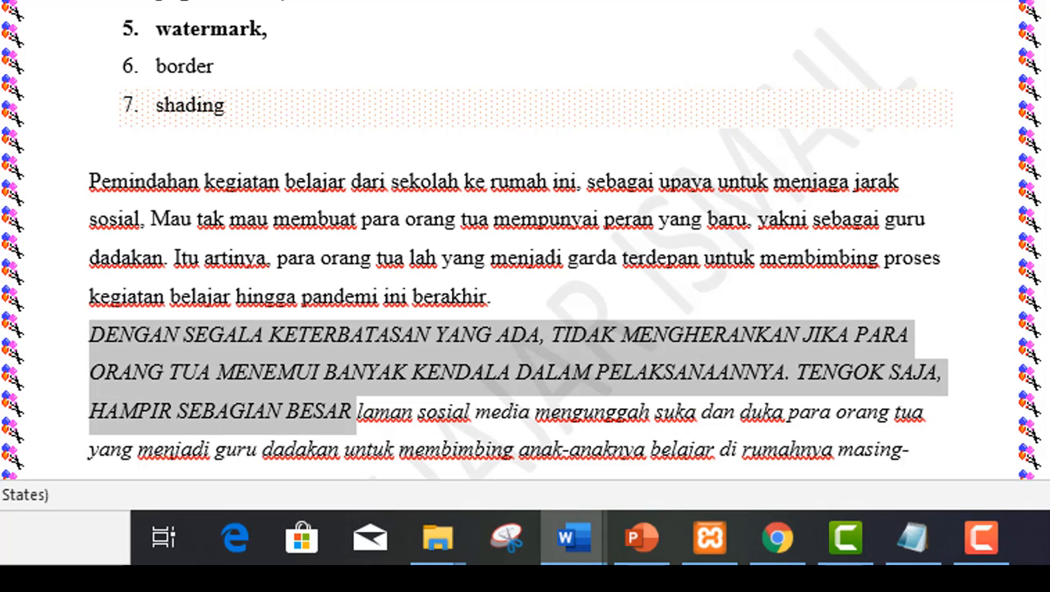
key("shift+F3")
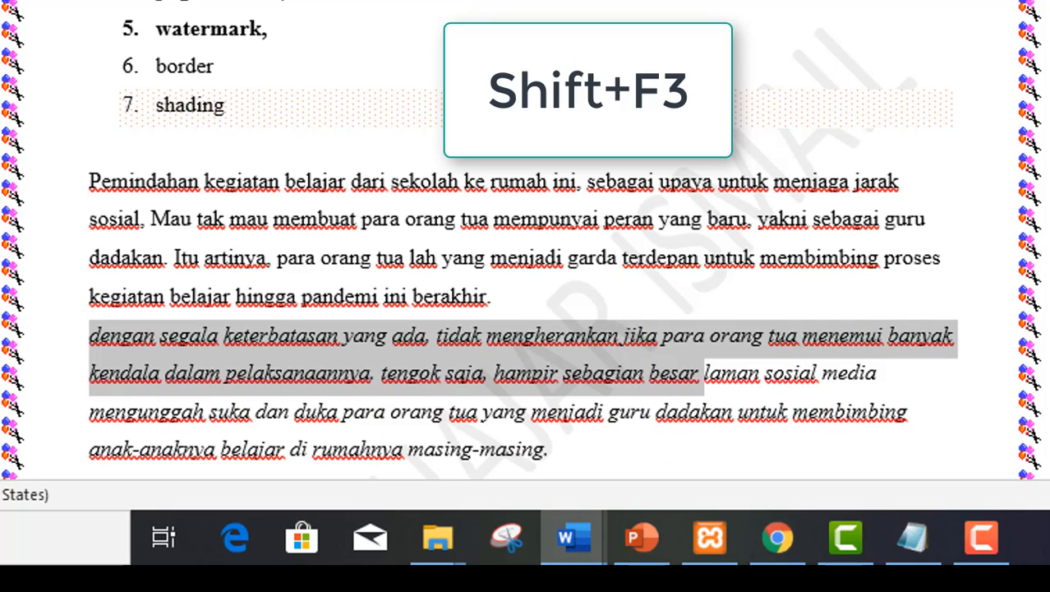
Capitalize the first letter of "dengan" at the start of the italic paragraph.
key("Up")
key("Down")
key("shift+Right")
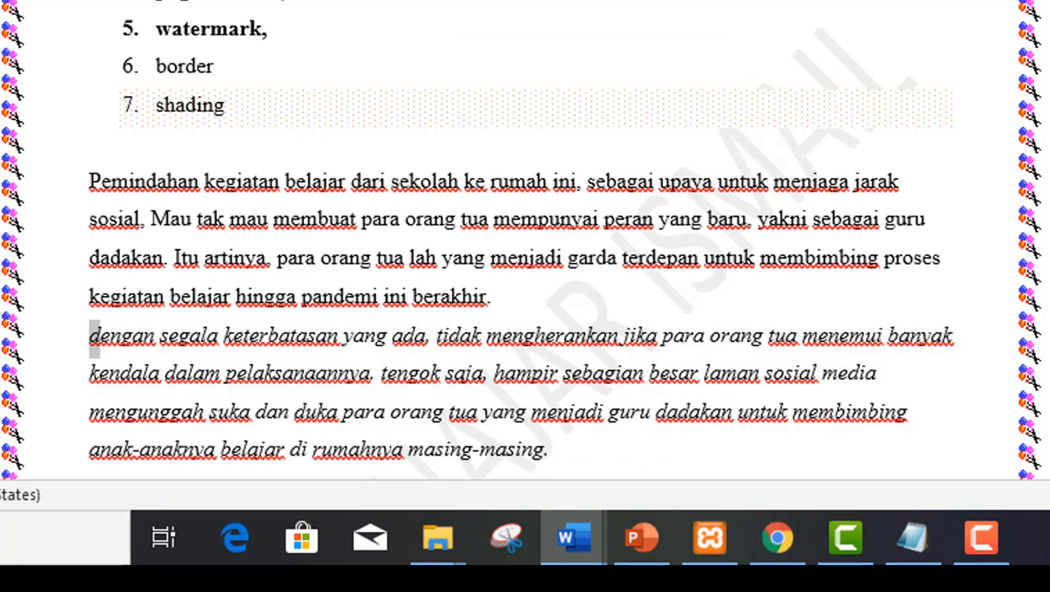
type("D")
key("Down")
key("Down")
key("Down")
key("Down")
key("Down")
key("Down")
key("Down")
key("Down")
key("Down")
key("Down")
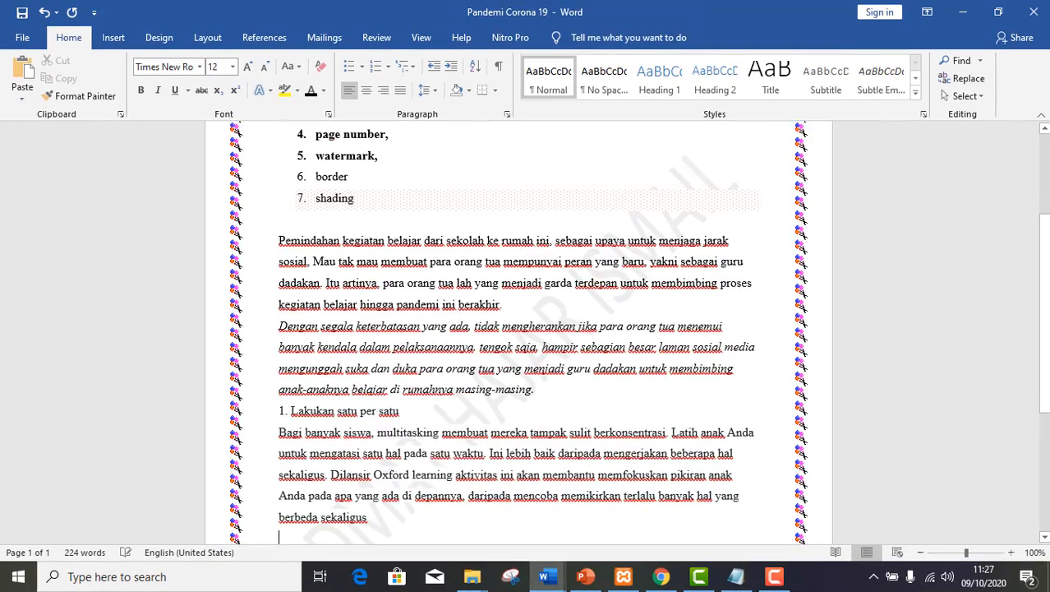
Apply automatic 1. 2. 3. numbering to the "Lakukan satu per satu" heading.
key("Down")
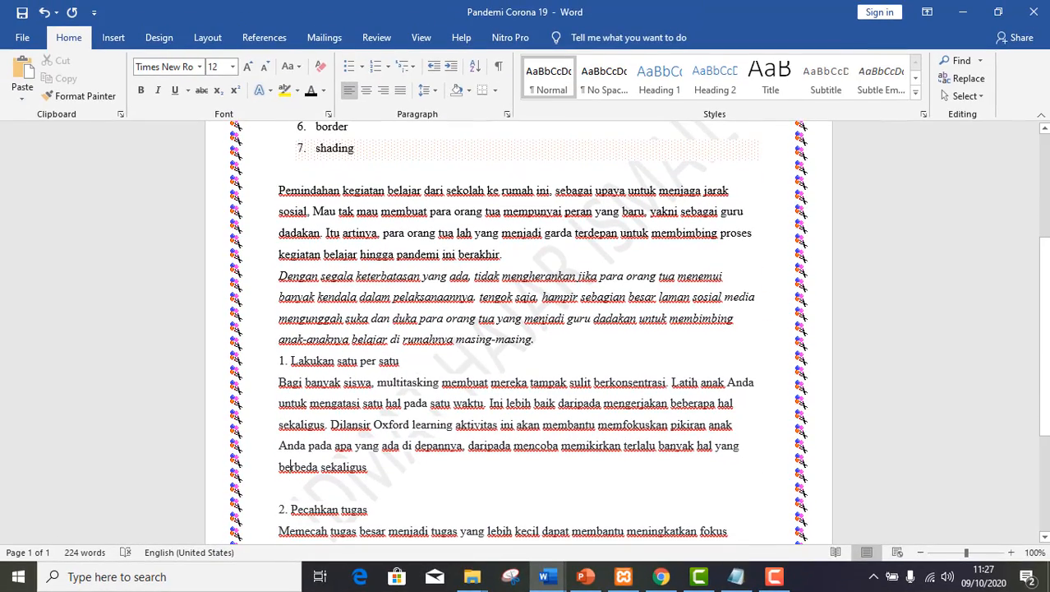
double_click(295, 363)
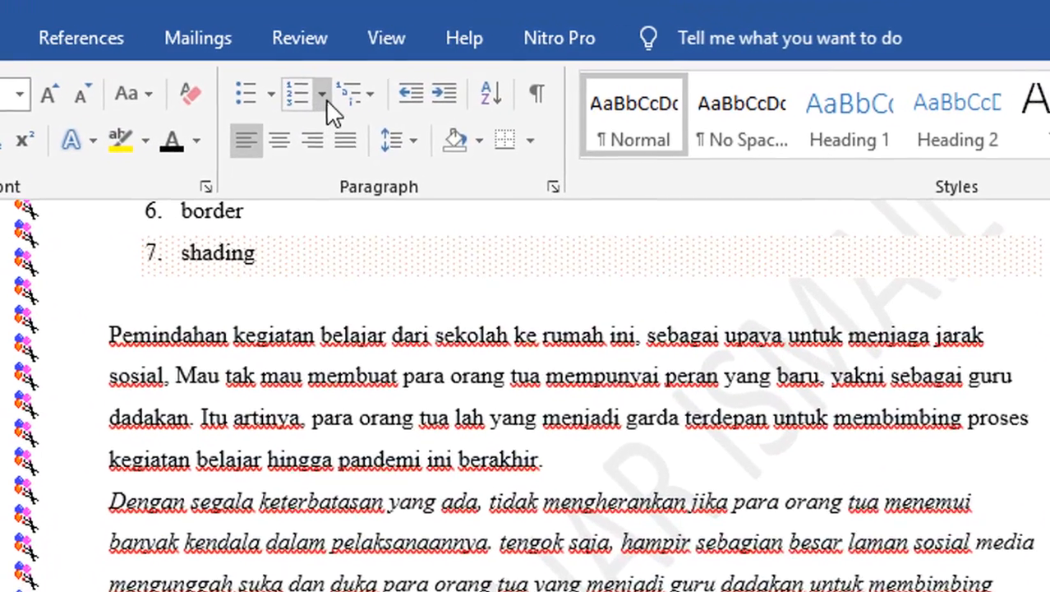
left_click(385, 67)
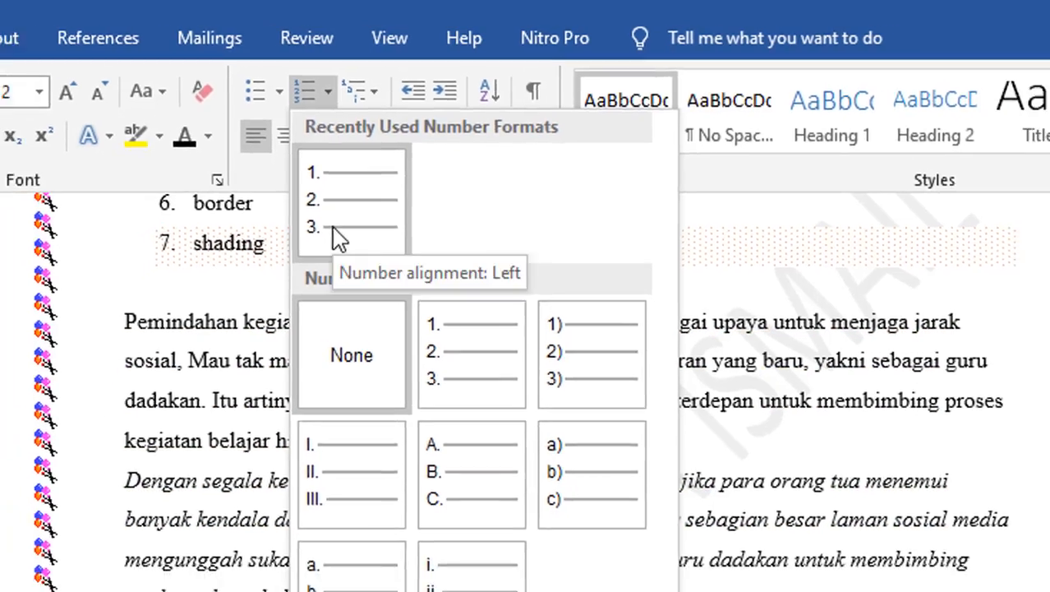
left_click(330, 246)
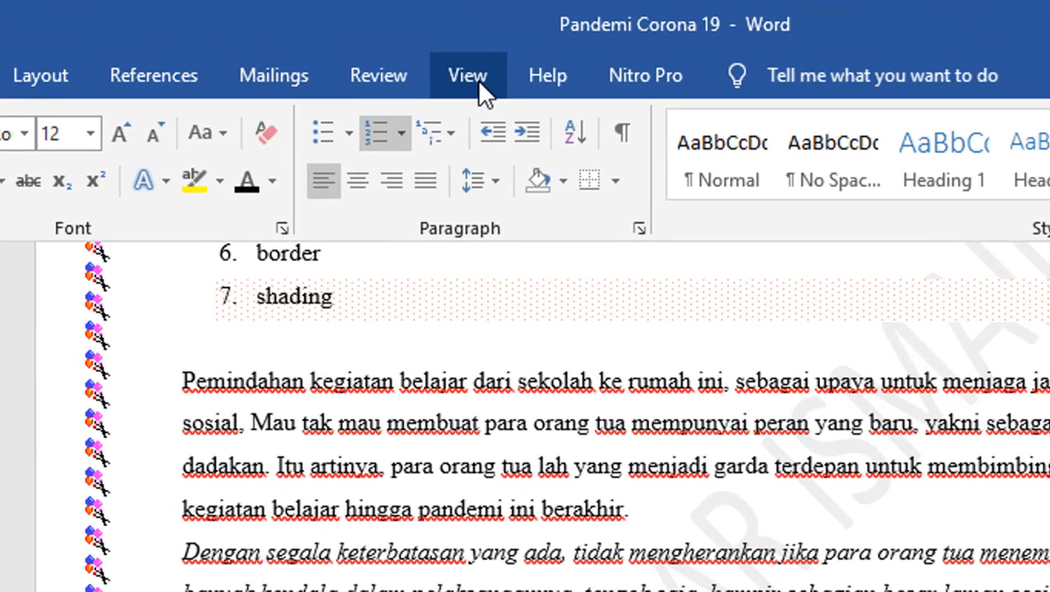
Show the ruler and move the first-line indent of "Lakukan satu per satu" to the left margin.
left_click(479, 81)
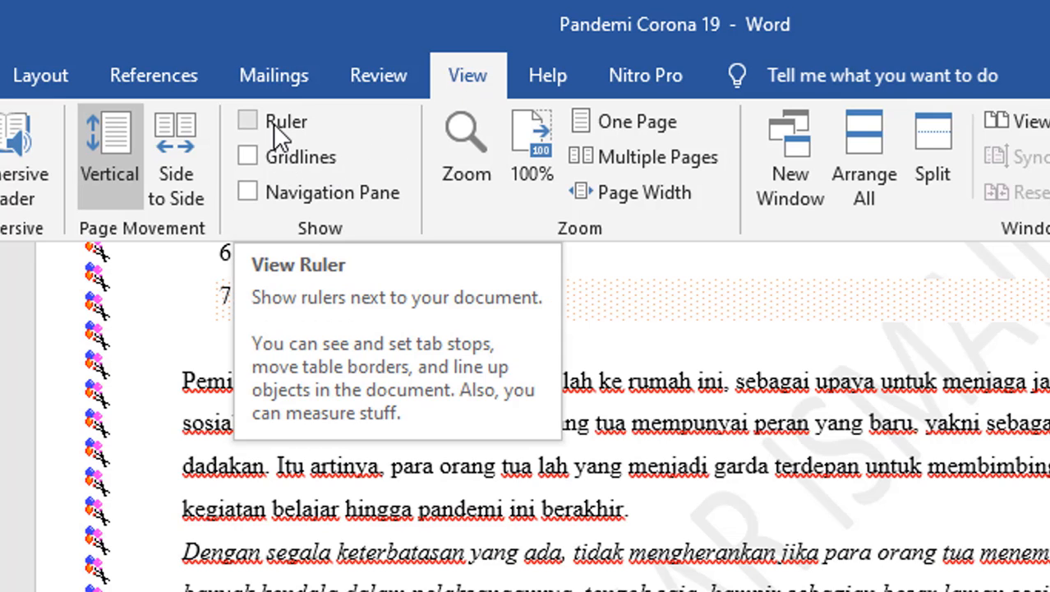
left_click(249, 121)
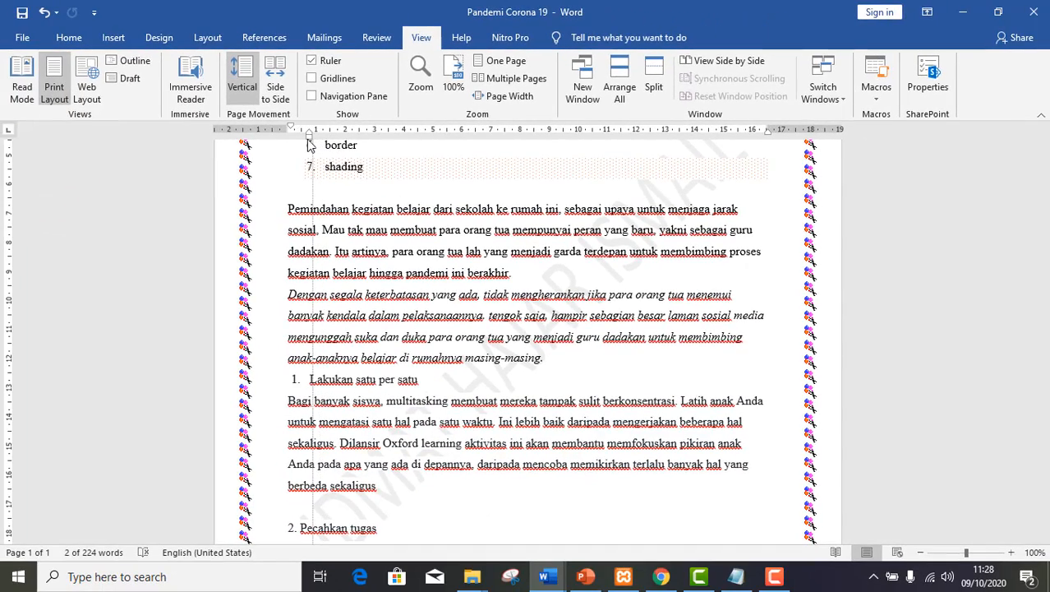
key("ctrl+z")
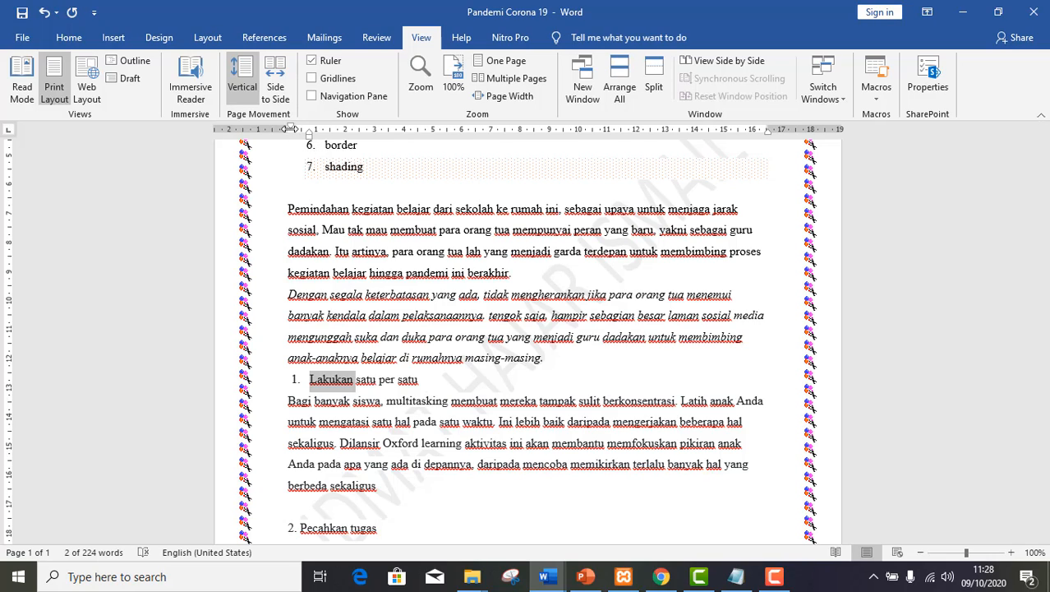
left_click_drag(290, 129, 287, 129)
Indent the "Bagi banyak siswa" paragraph as unnumbered text beneath list item 1.
left_click(283, 397)
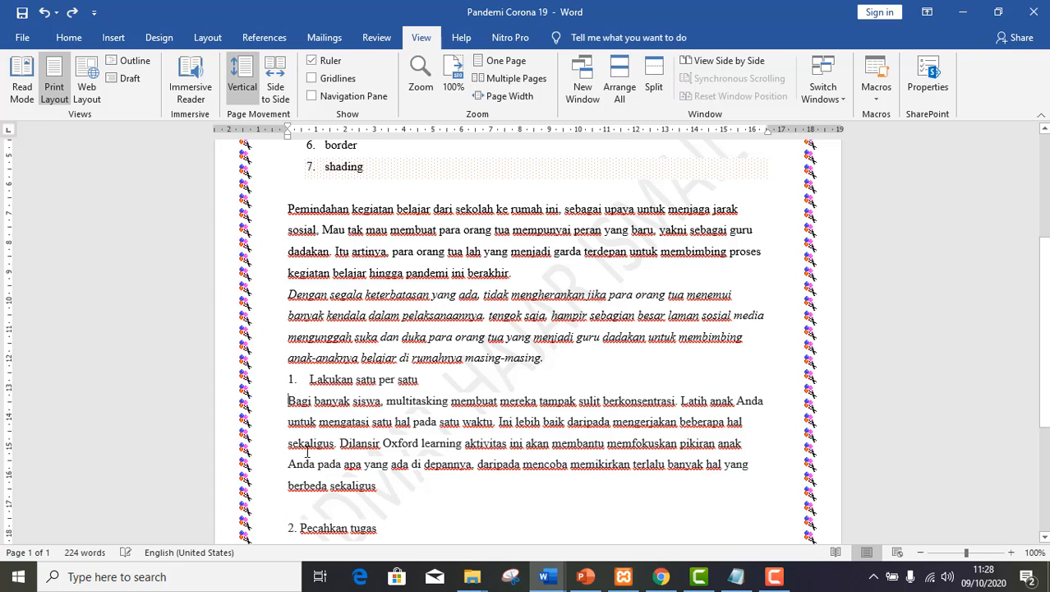
key("BackSpace")
key("Return")
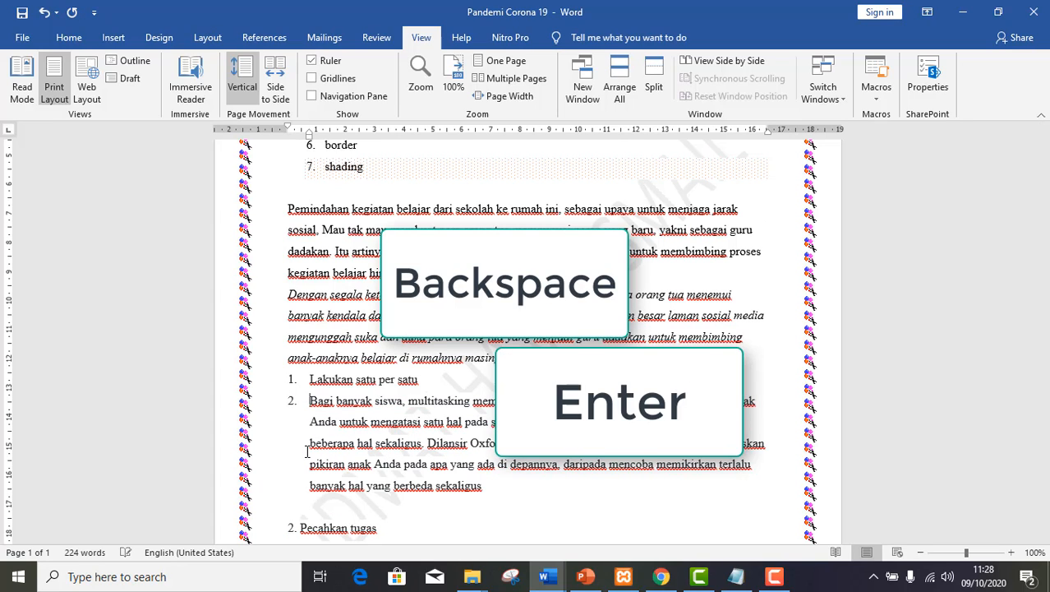
key("BackSpace")
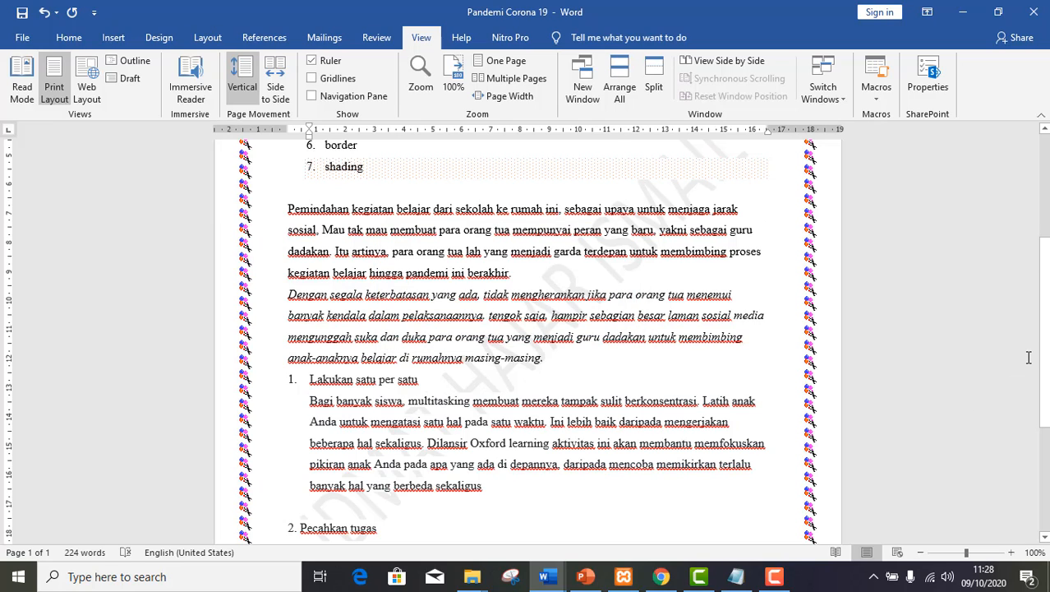
Apply automatic 1. 2. 3. numbering to the "Pecahkan tugas" heading.
left_click_drag(1044, 357, 1044, 399)
left_click(351, 437)
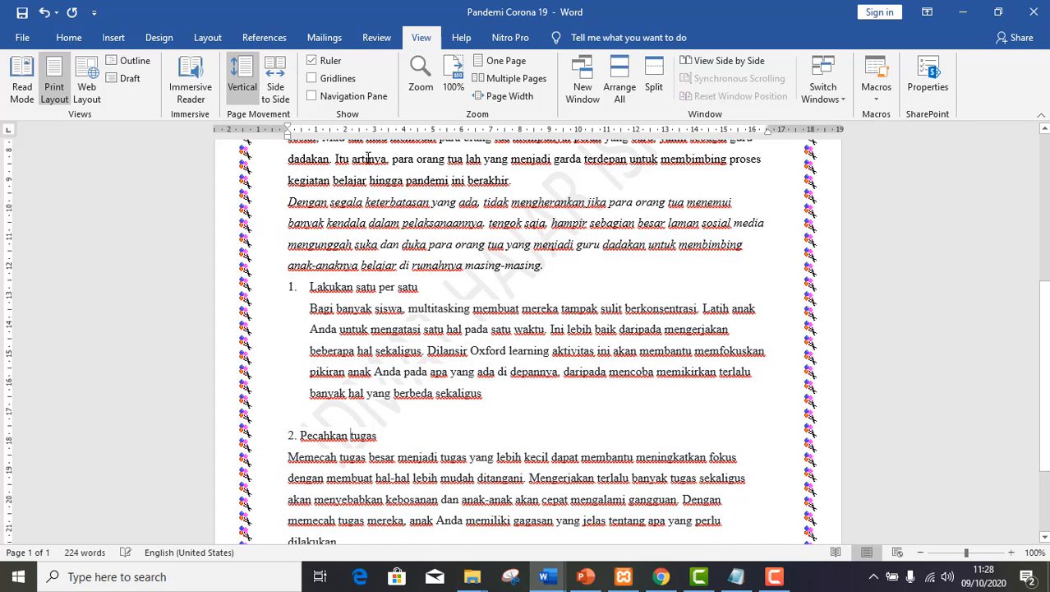
left_click(74, 41)
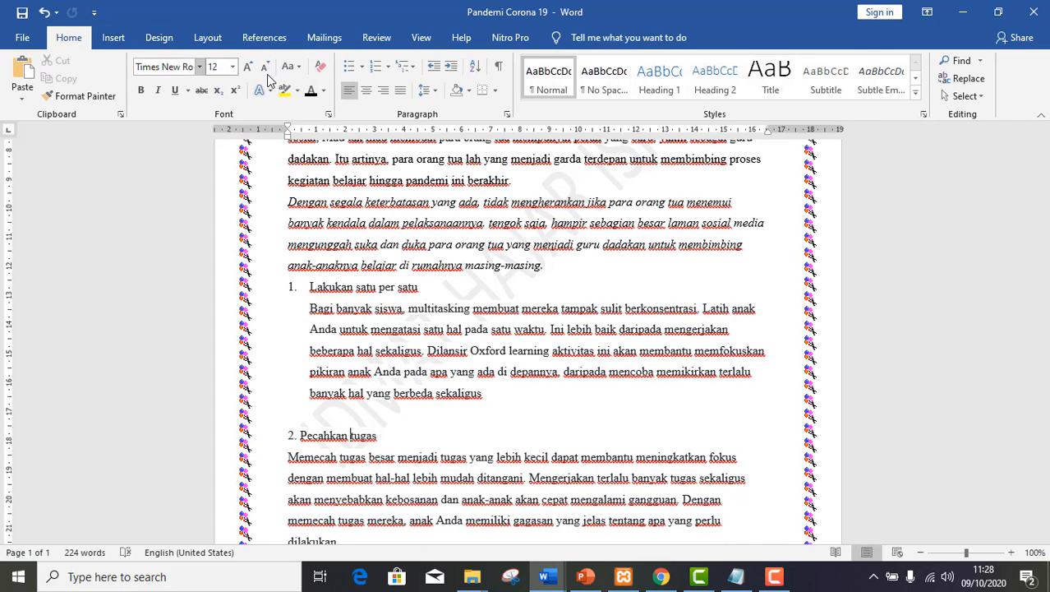
left_click(388, 66)
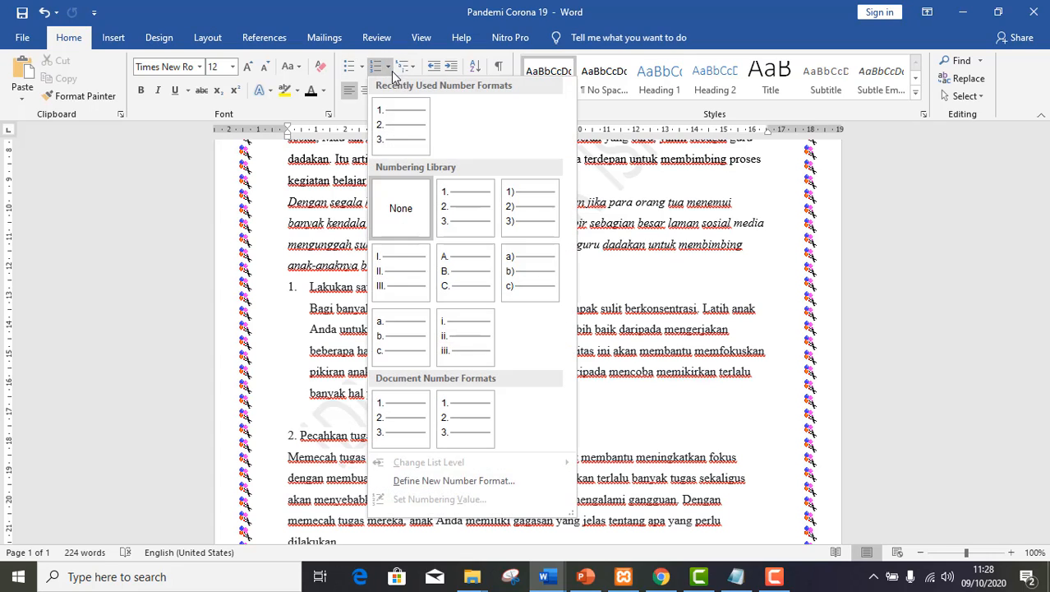
left_click(399, 136)
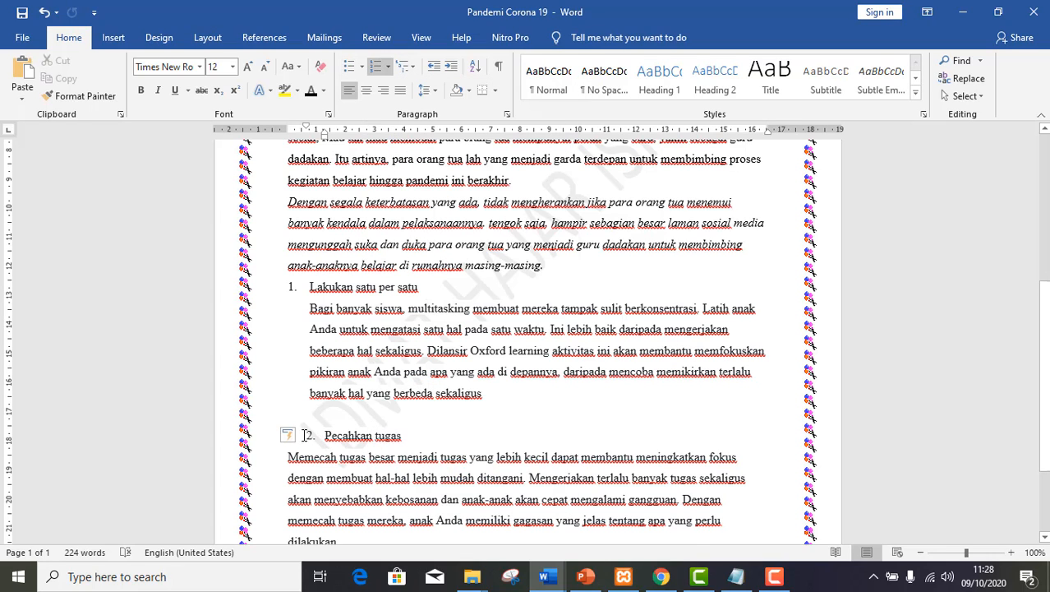
Restart the numbering of the "Pecahkan tugas" heading and switch it to the 1) 2) 3) format.
left_click(299, 436)
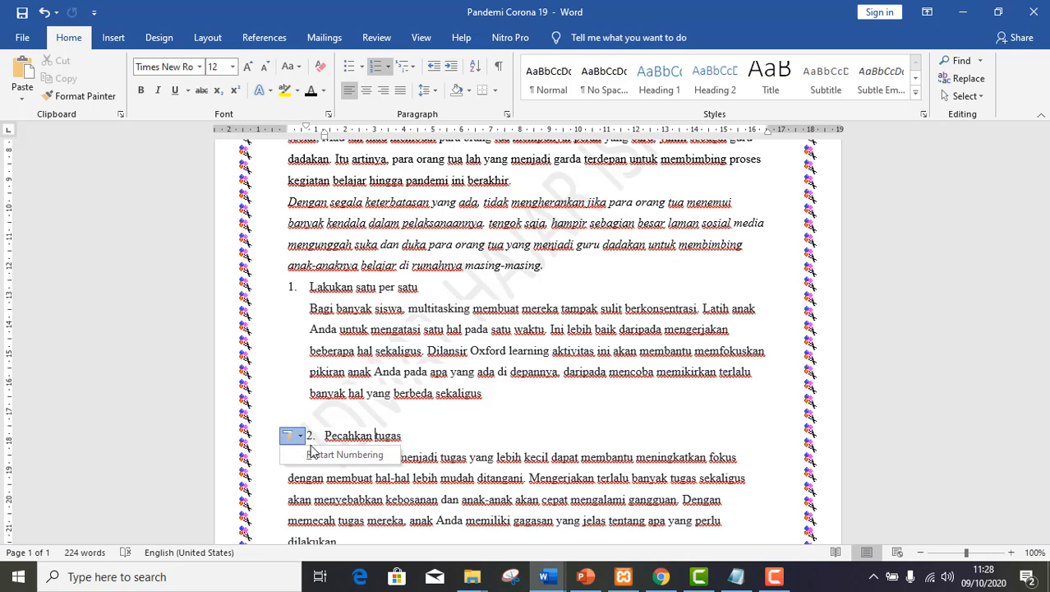
left_click(313, 456)
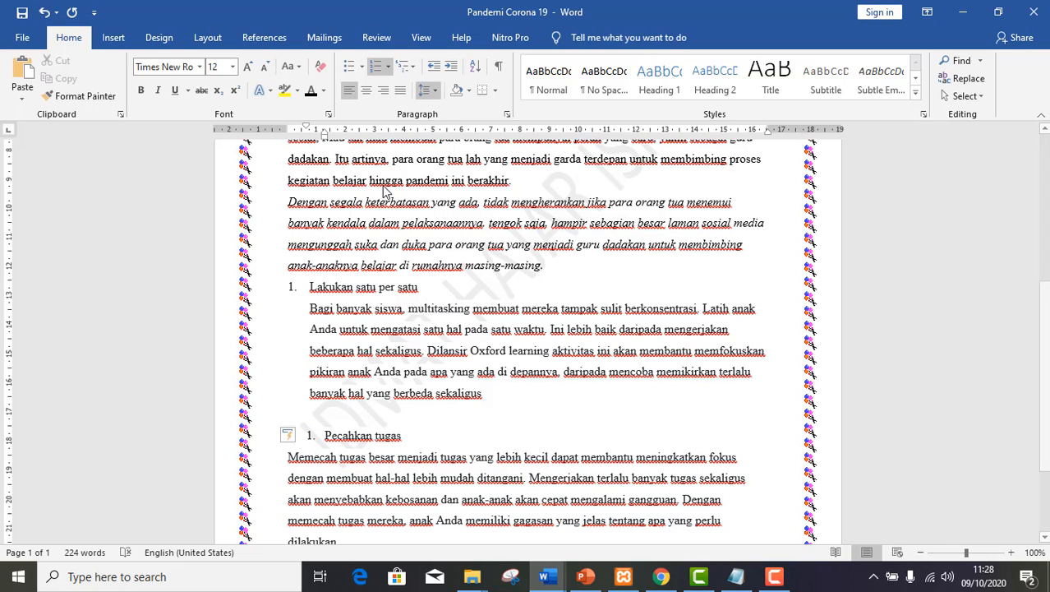
left_click(312, 435)
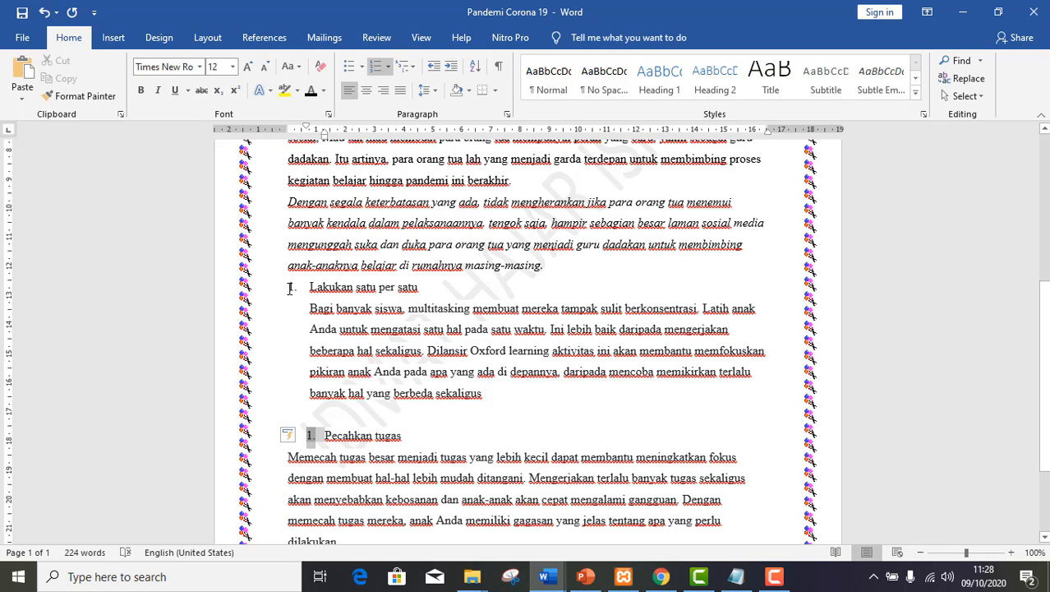
left_click(319, 439)
key("BackSpace")
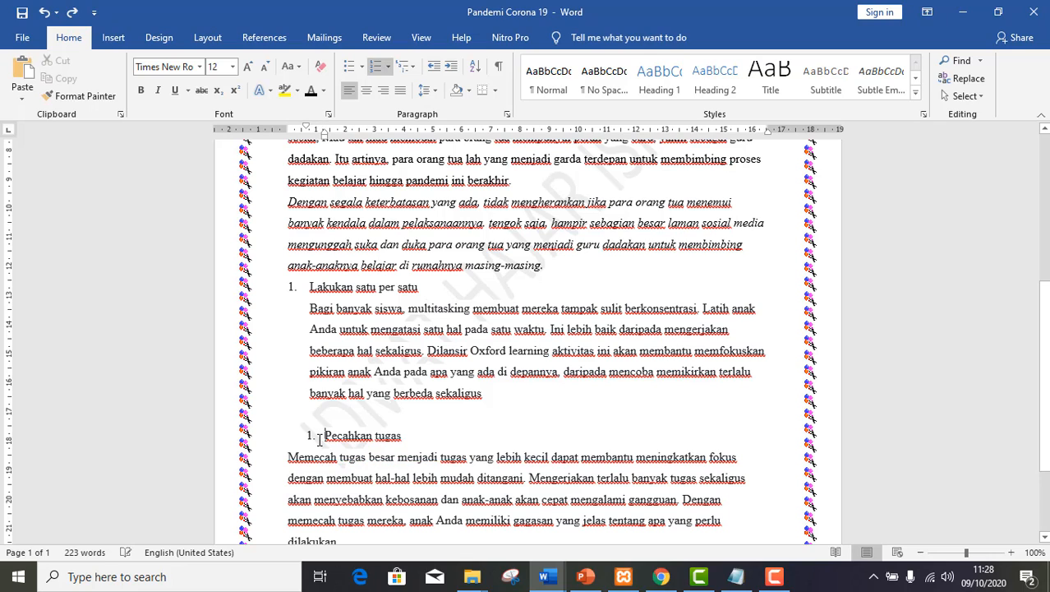
left_click(377, 66)
left_click(393, 67)
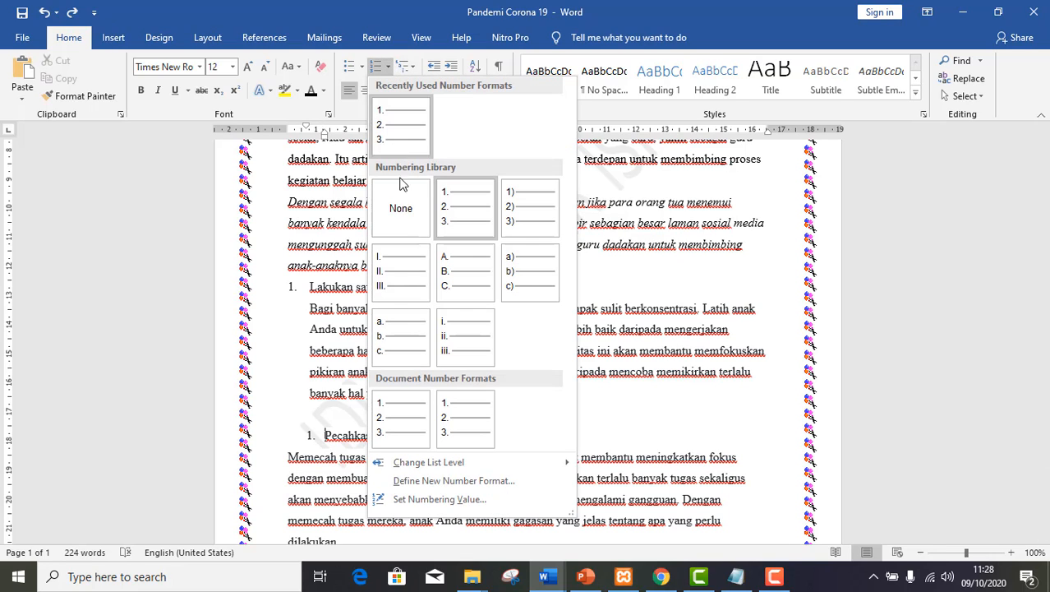
left_click(537, 210)
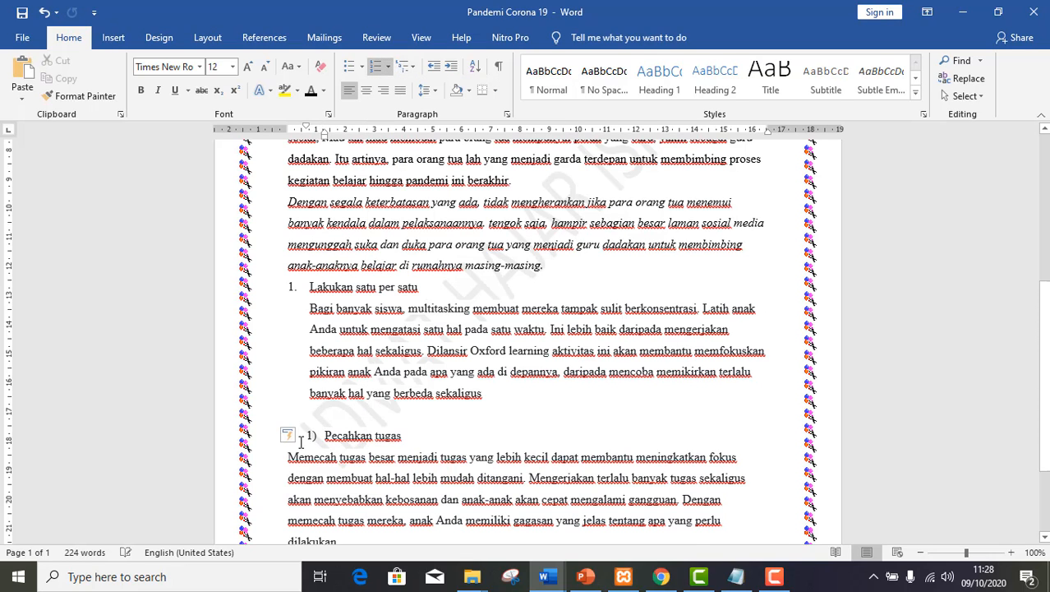
Copy the list formatting of "Lakukan satu per satu" onto "Pecahkan tugas" with Format Painter.
left_click(312, 436)
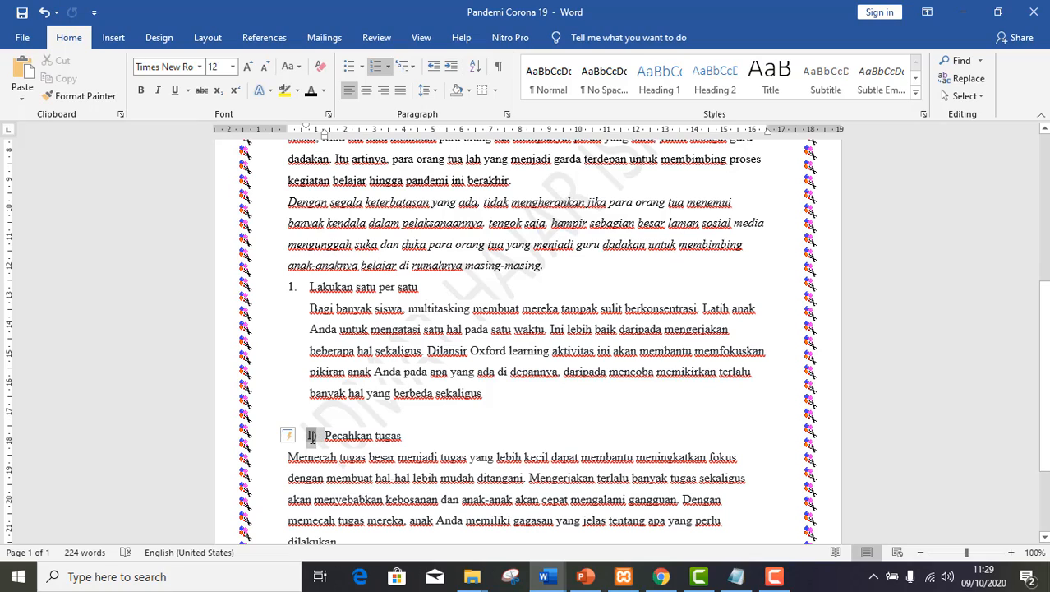
left_click(291, 288)
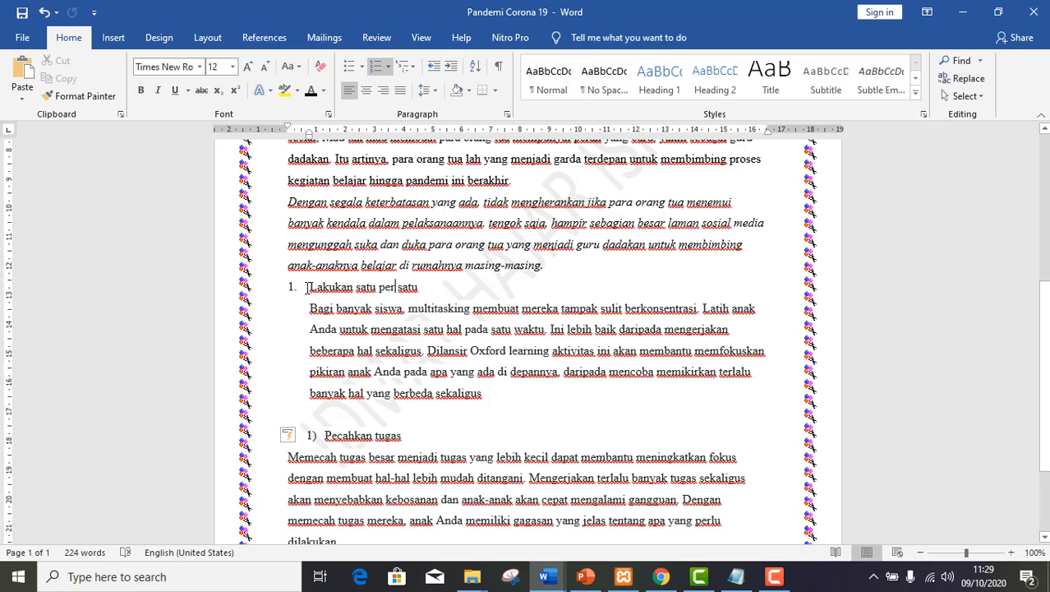
left_click(309, 288)
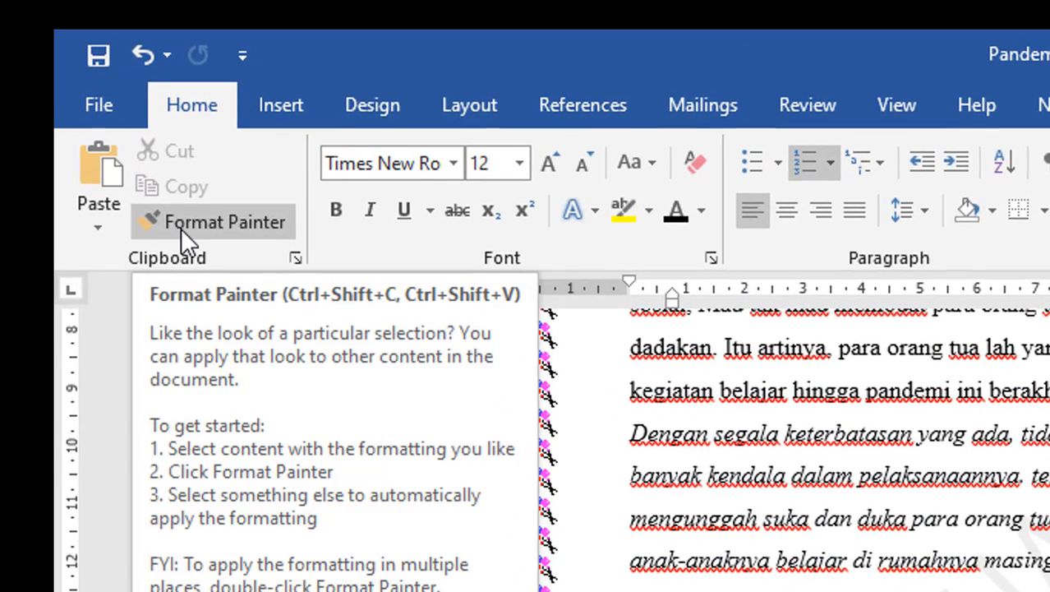
left_click(181, 229)
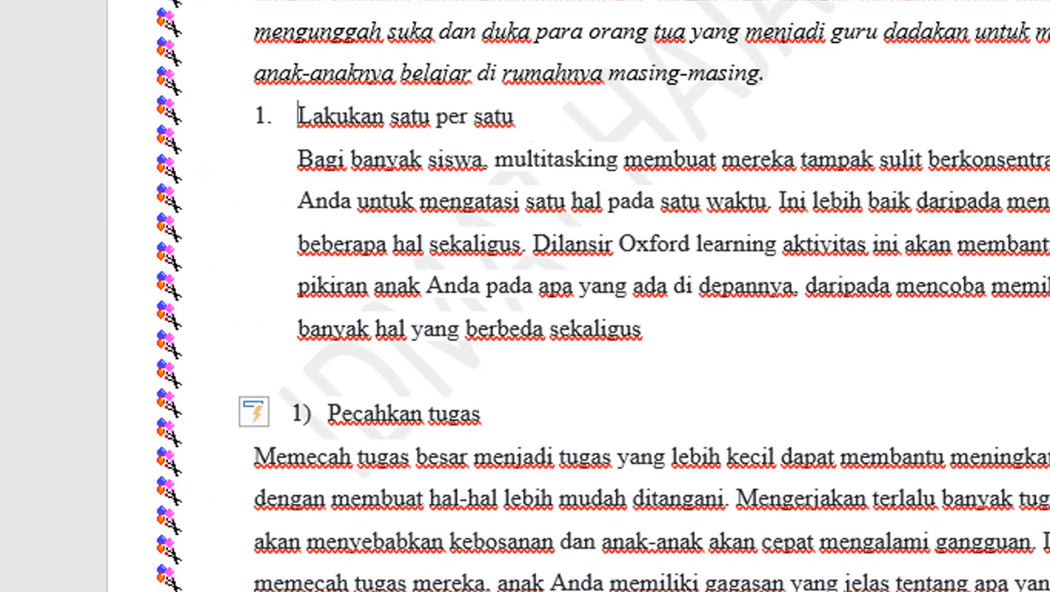
left_click(279, 416)
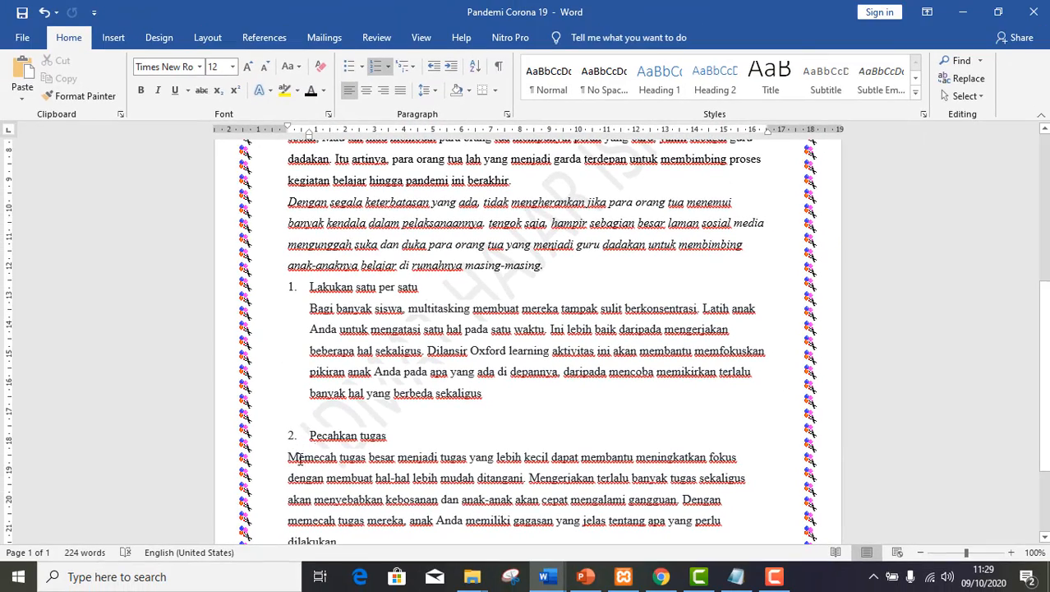
Indent the "Memecah tugas besar" paragraph as unnumbered text beneath list item 2.
left_click(289, 458)
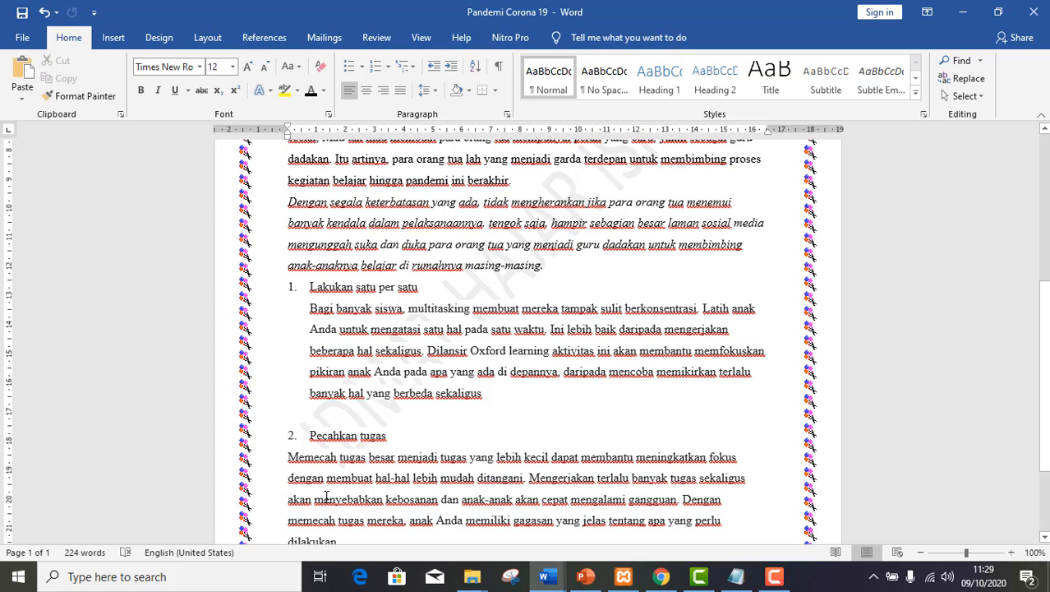
key("BackSpace")
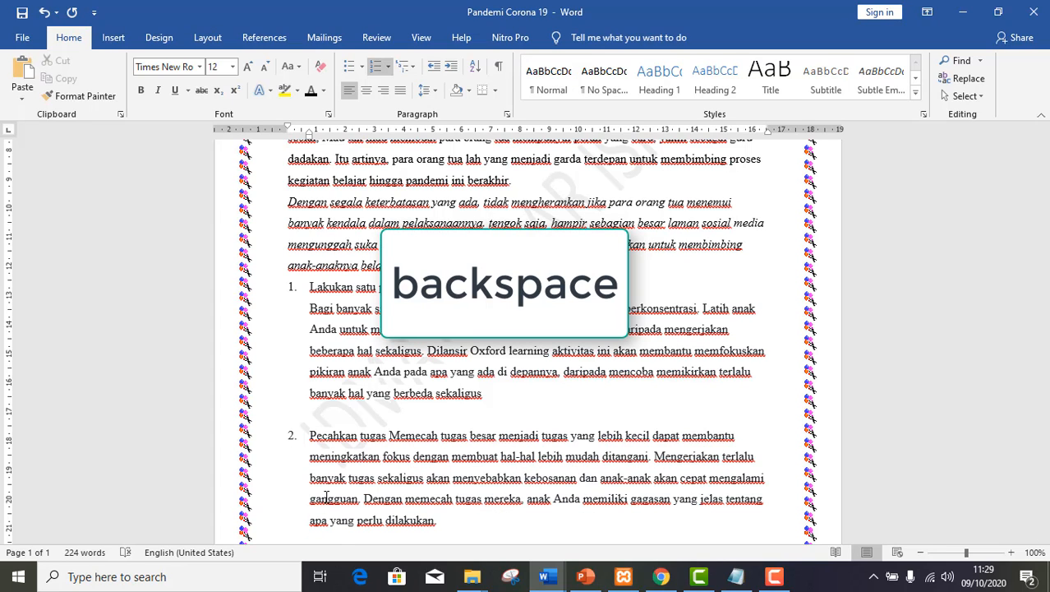
key("Return")
key("BackSpace")
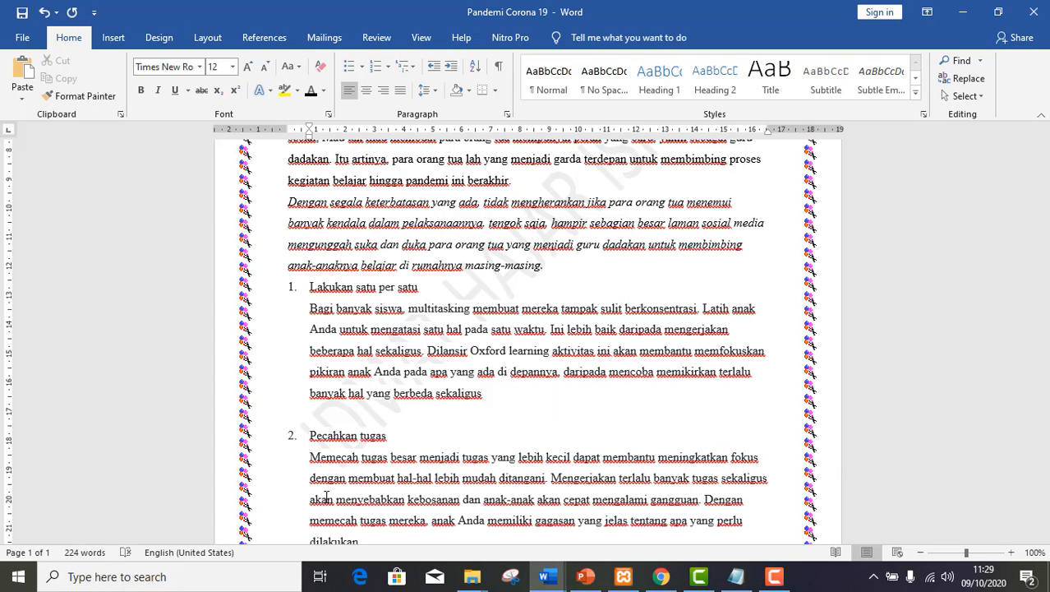
Justify the "Pemindahan kegiatan belajar" paragraph and the italic paragraph below it.
scroll(326, 497, "down", 3)
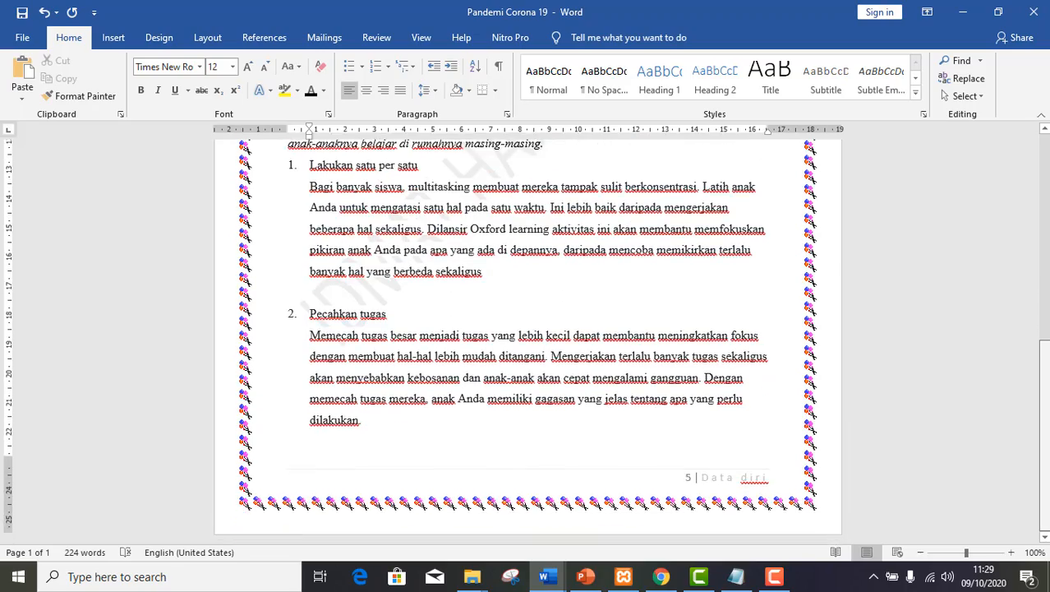
left_click_drag(1048, 397, 1049, 234)
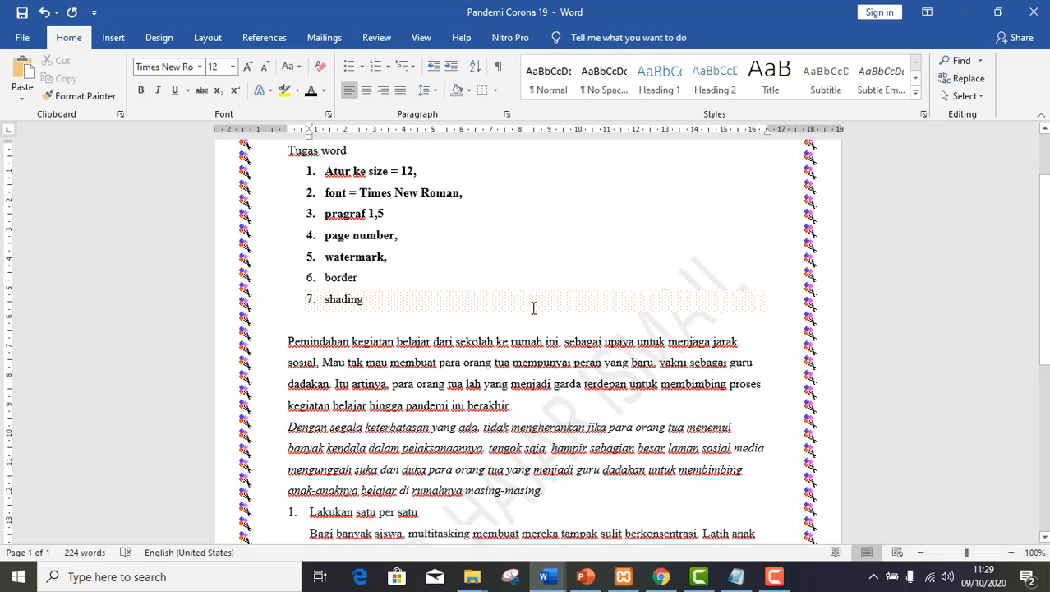
left_click_drag(367, 335, 786, 415)
left_click_drag(671, 407, 713, 492)
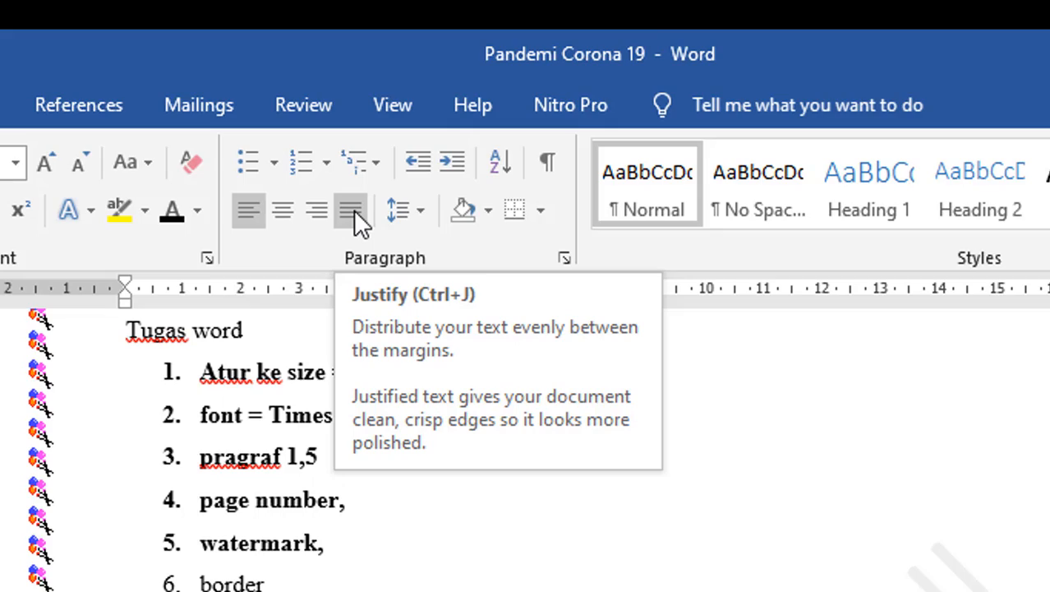
left_click(352, 210)
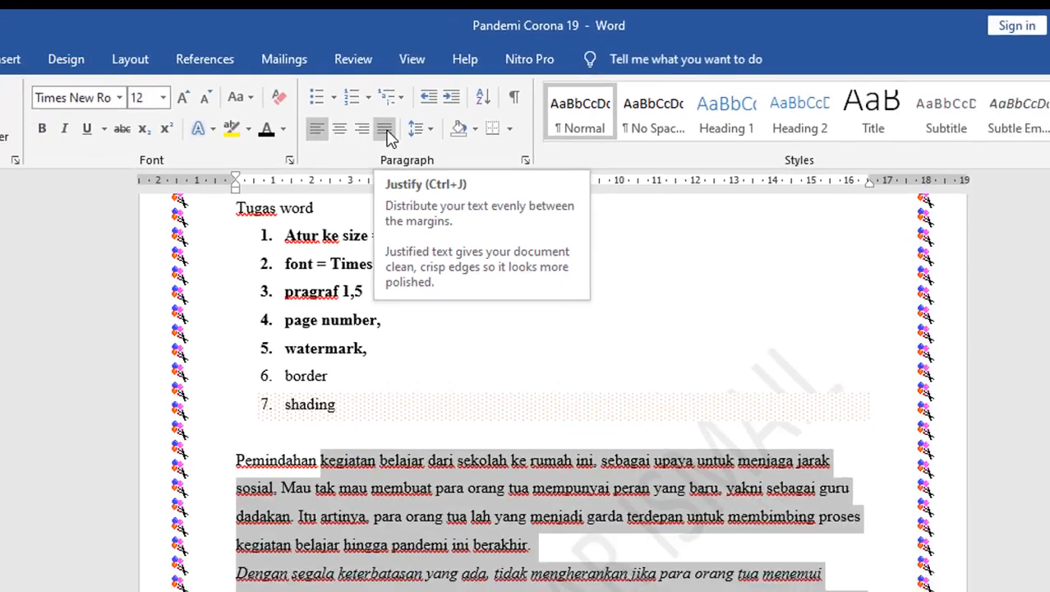
Justify the "Bagi banyak siswa" paragraph under list item 1.
key("Down")
key("Down")
key("Down")
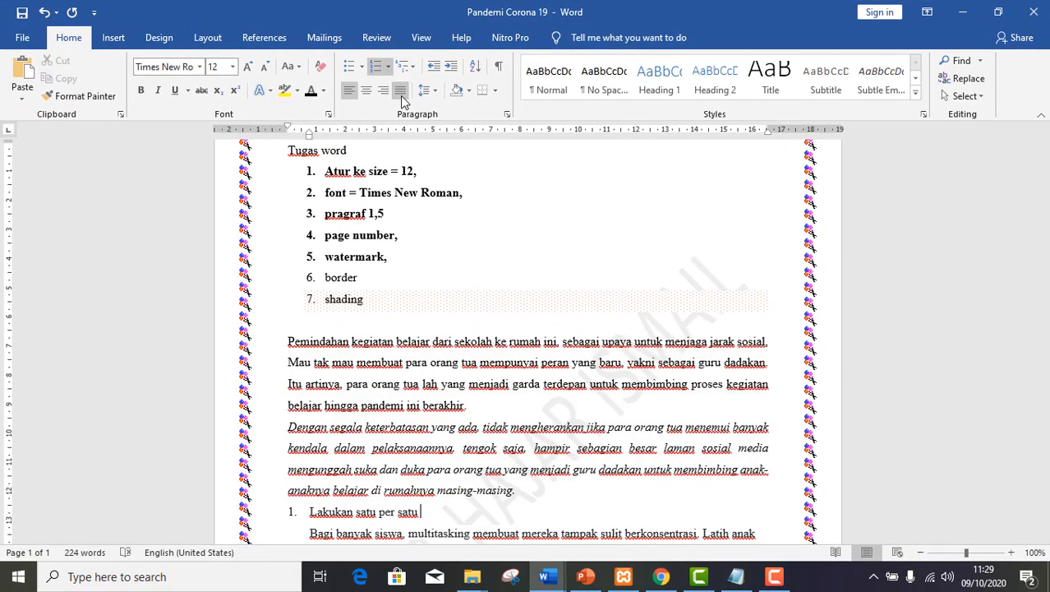
key("Down")
key("Down")
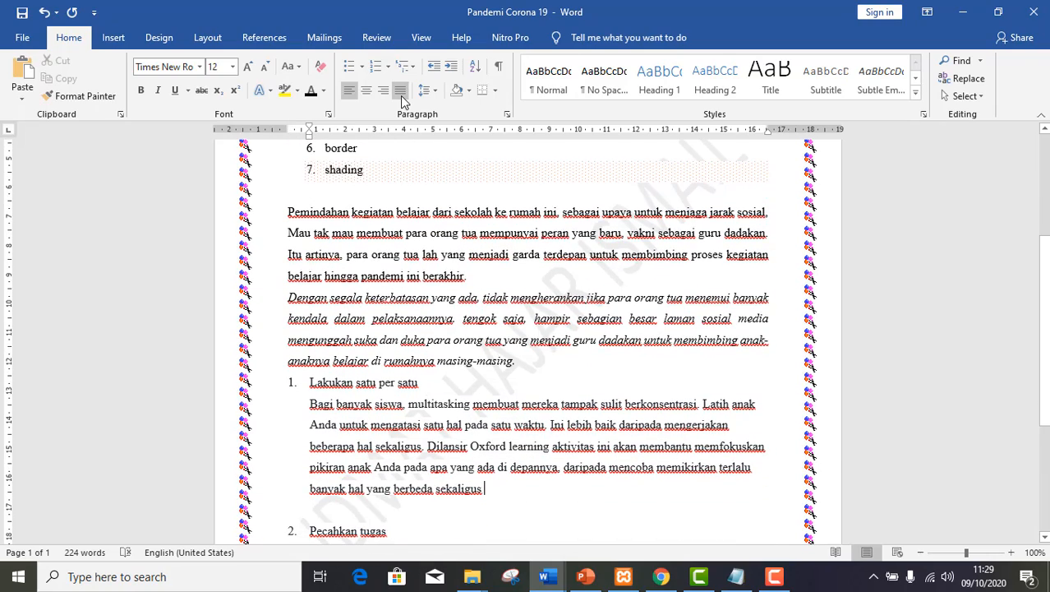
key("ctrl+j")
Justify the "Memecah tugas besar" paragraph under list item 2.
key("ctrl+j")
key("Down")
key("Down")
key("Down")
key("Down")
key("Down")
key("Down")
key("Down")
key("Down")
key("Down")
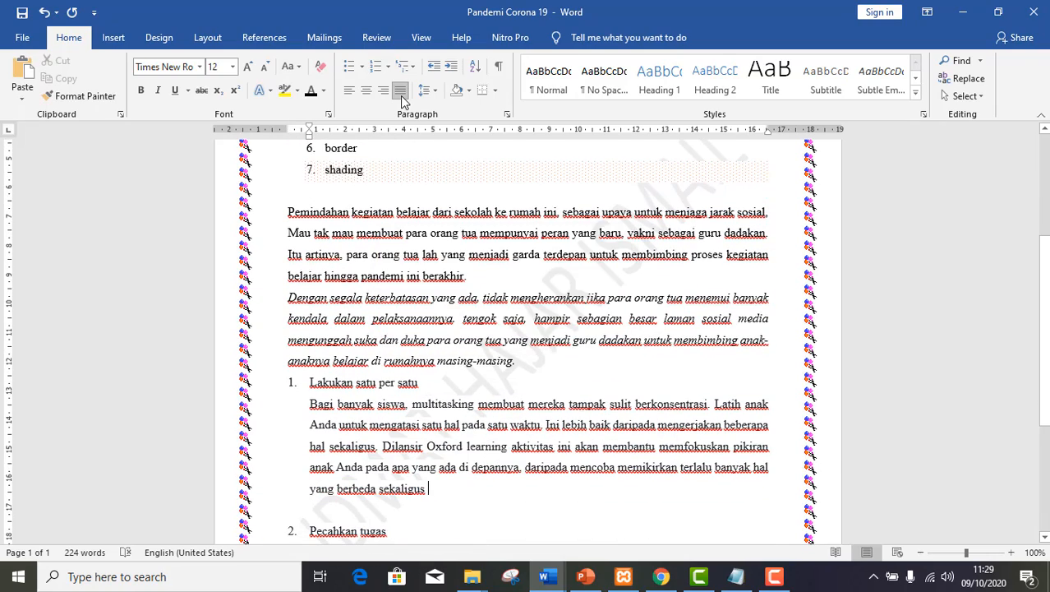
key("Up")
key("Up")
key("ctrl+j")
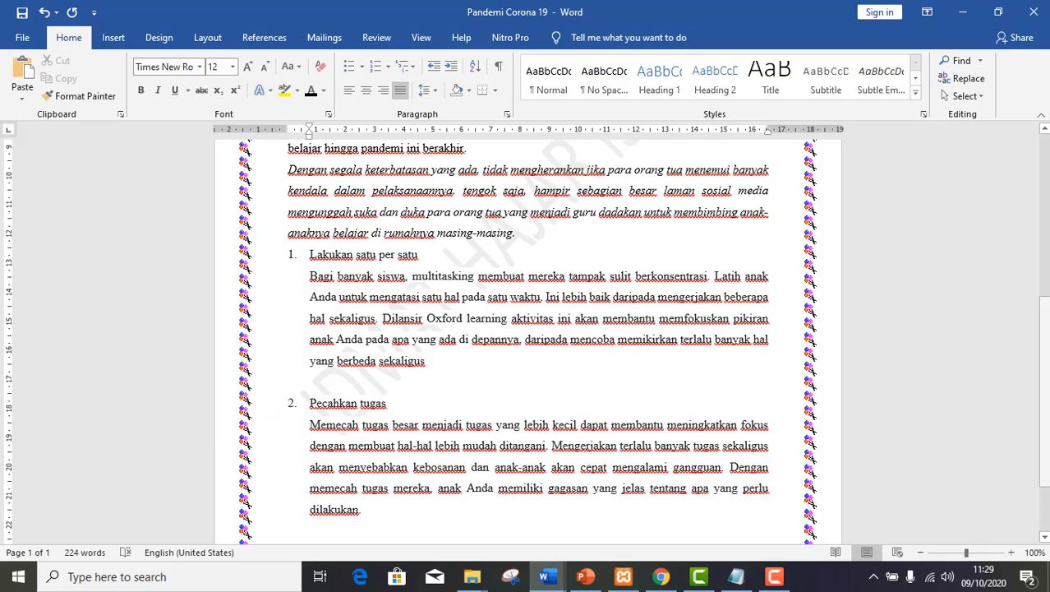
scroll(527, 341, "down", 3)
scroll(1034, 289, "up", 7)
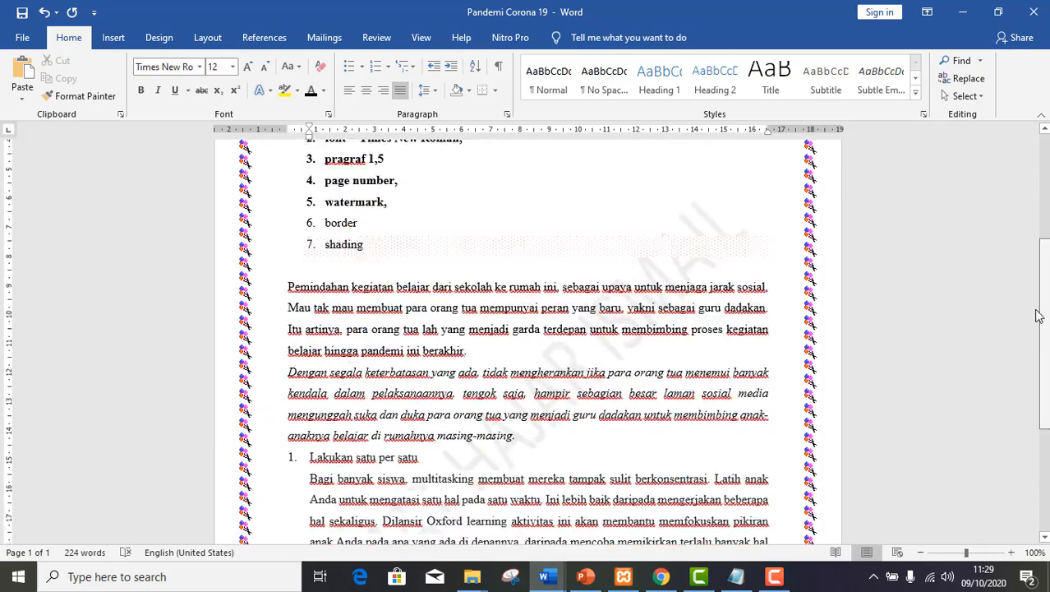
scroll(1038, 316, "down", 7)
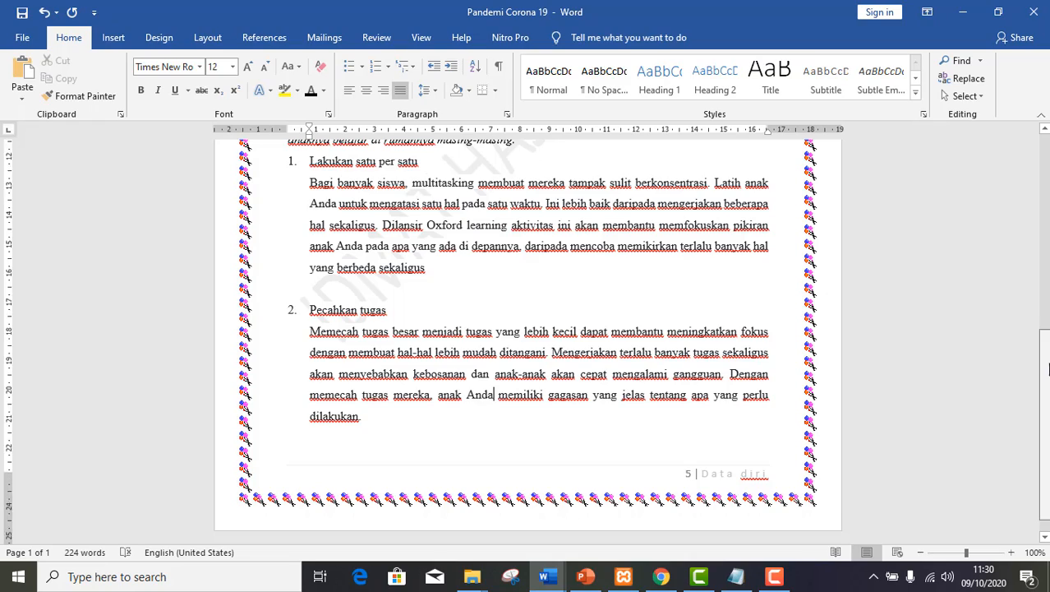
scroll(526, 341, "up", 9)
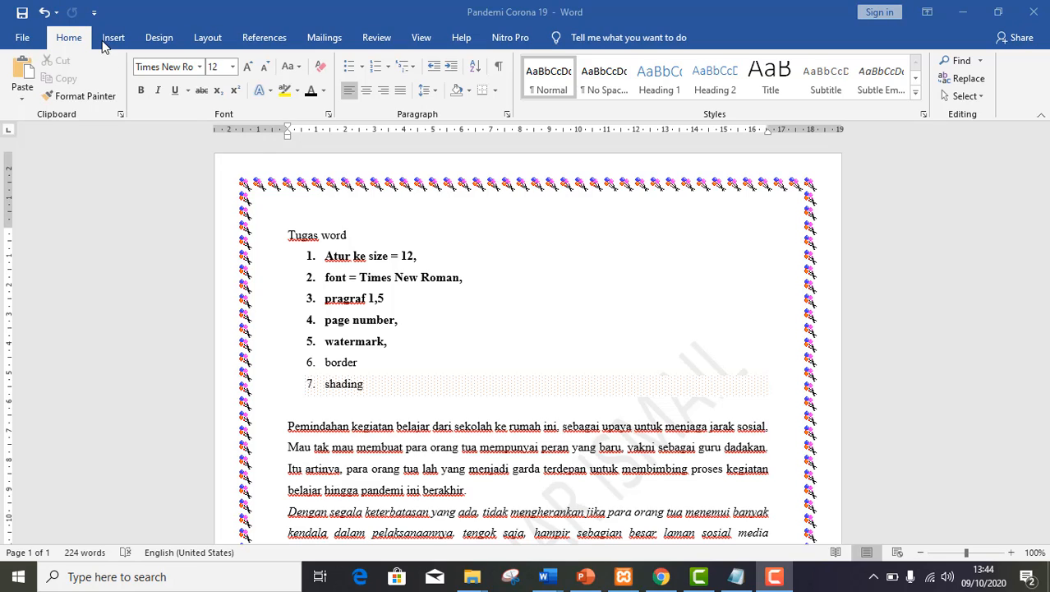
Save the Pandemi Corona 19 document under its existing name.
left_click(21, 39)
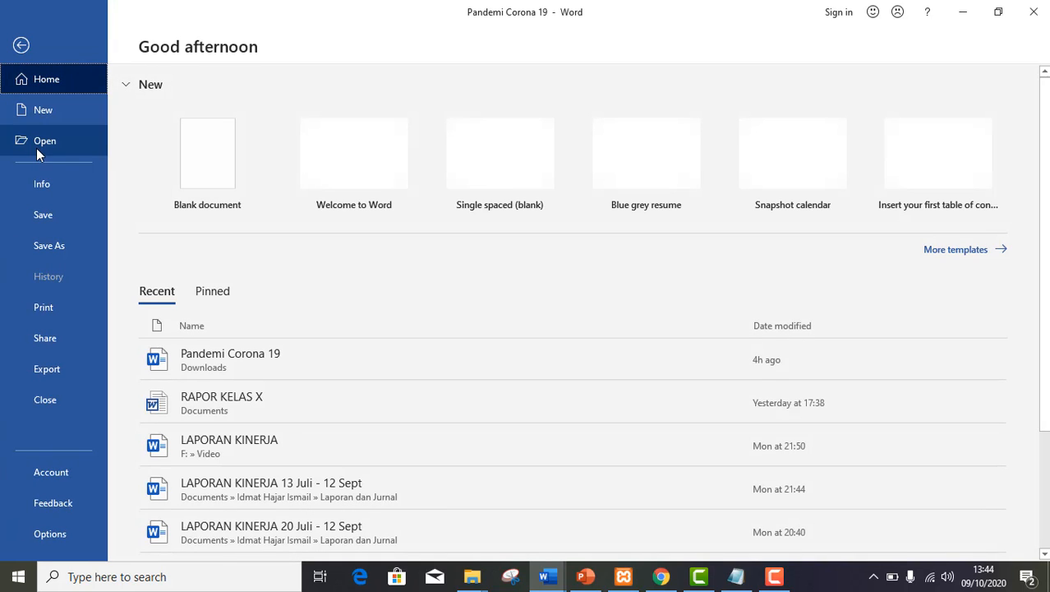
left_click(44, 218)
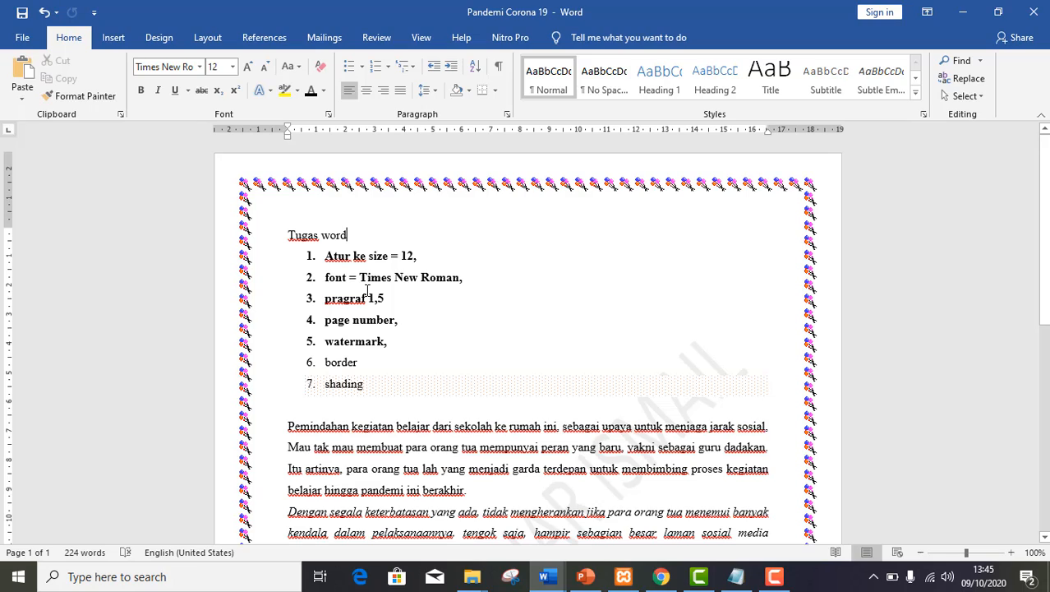
key("ctrl+s")
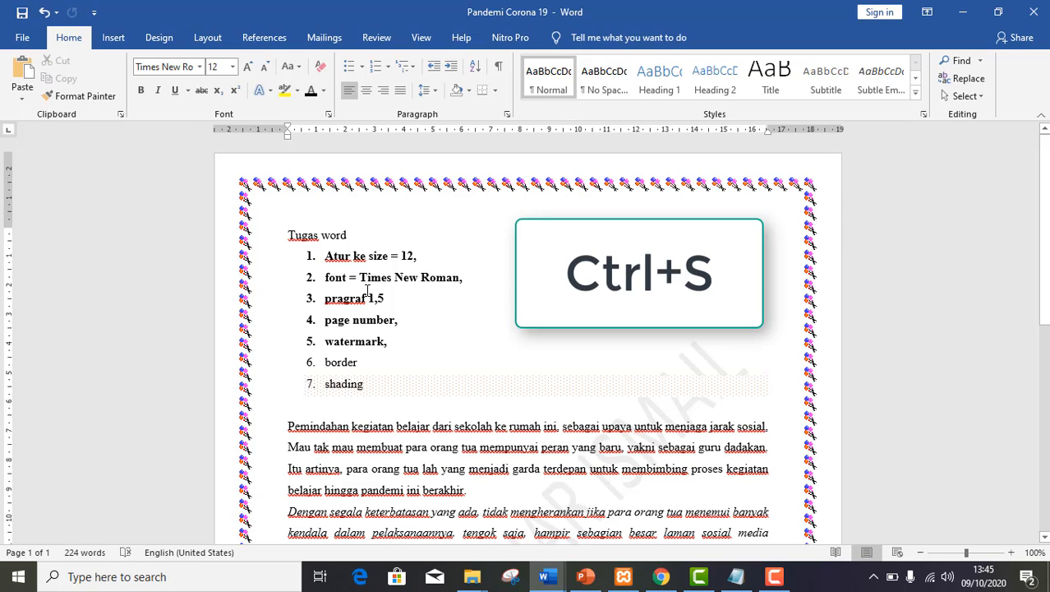